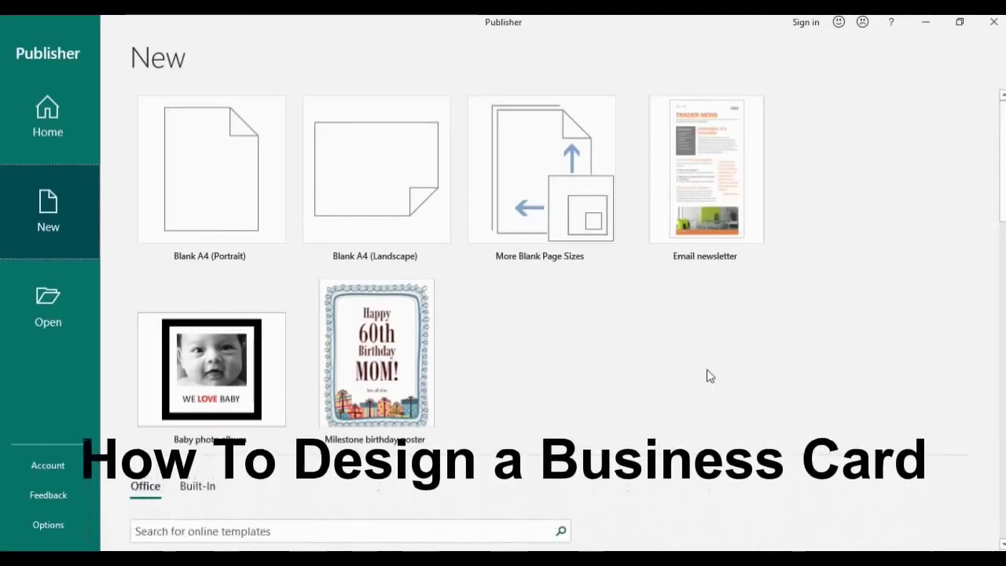
Search Publisher's online templates for 'business card' to list card designs.
scroll(707, 376, "down", 3)
scroll(829, 348, "down", 3)
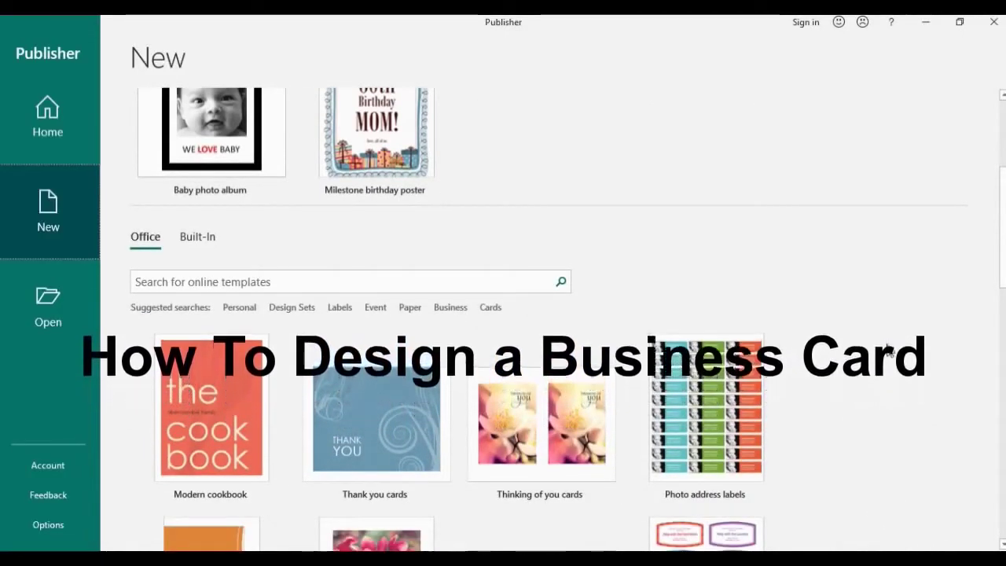
left_click(424, 283)
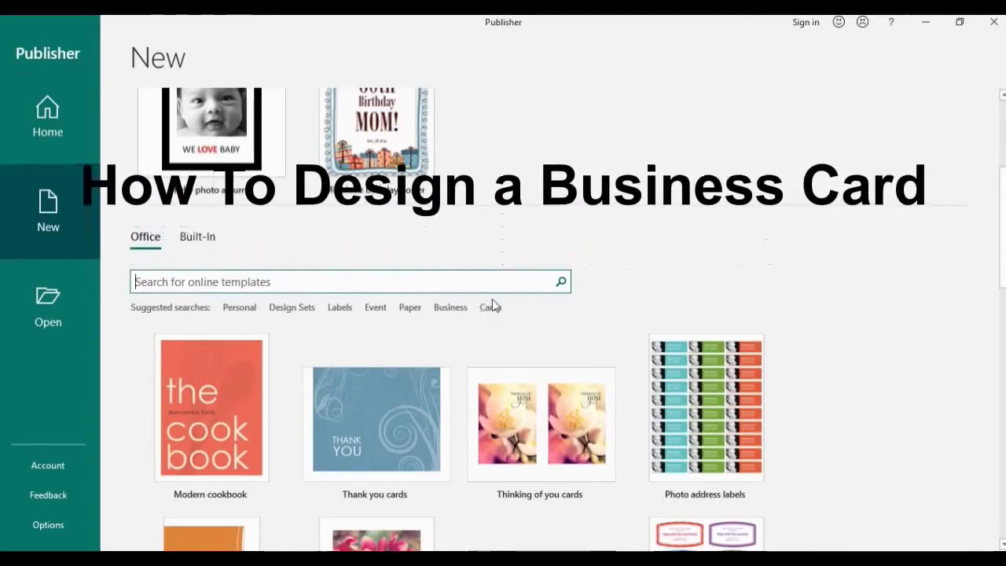
left_click(417, 280)
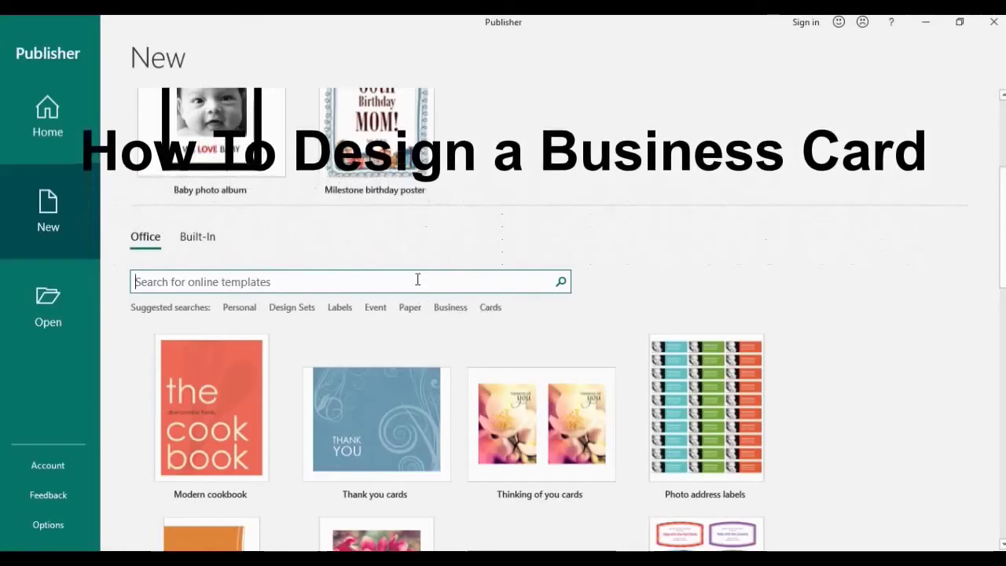
type("bu")
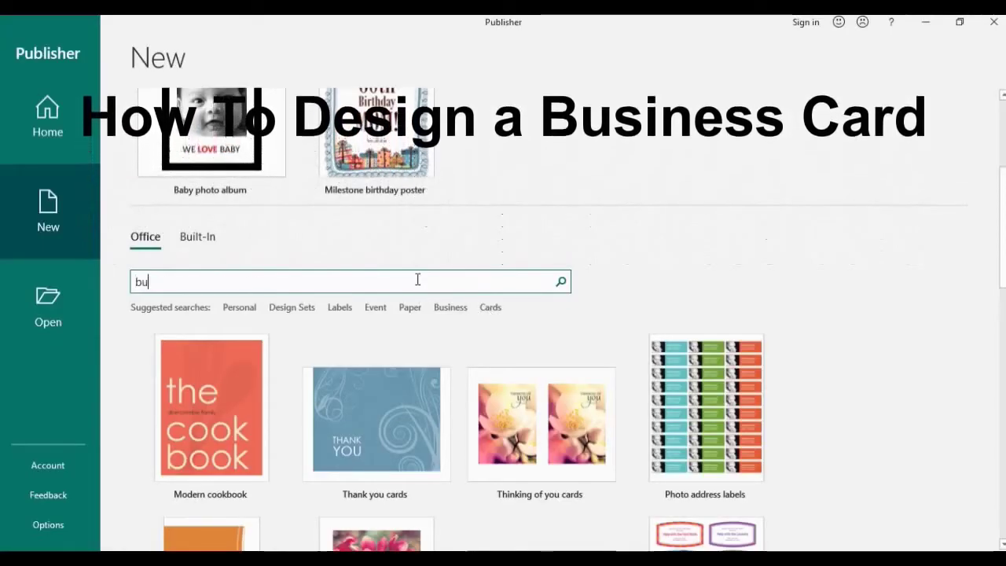
type("sine")
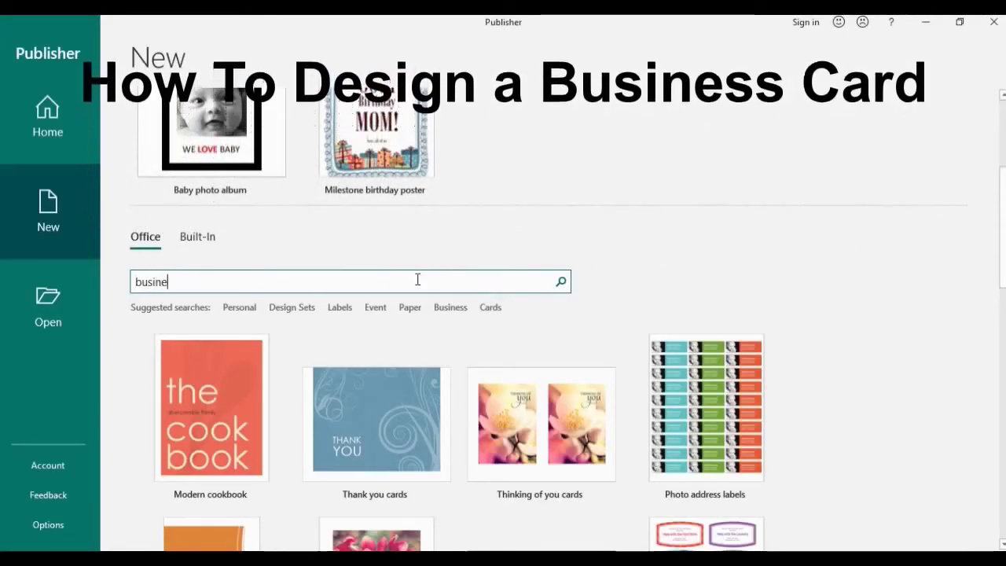
type("ss card")
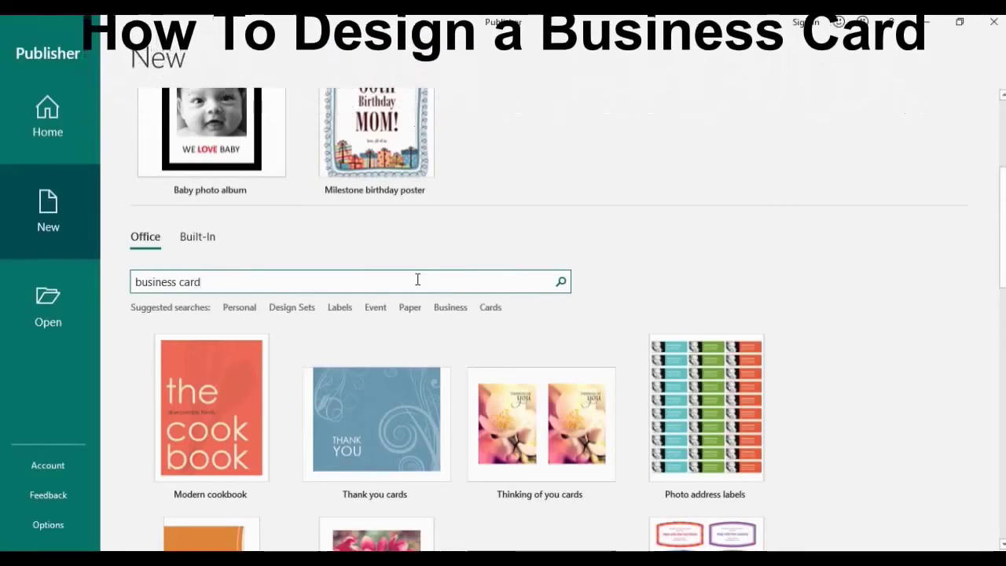
key("Return")
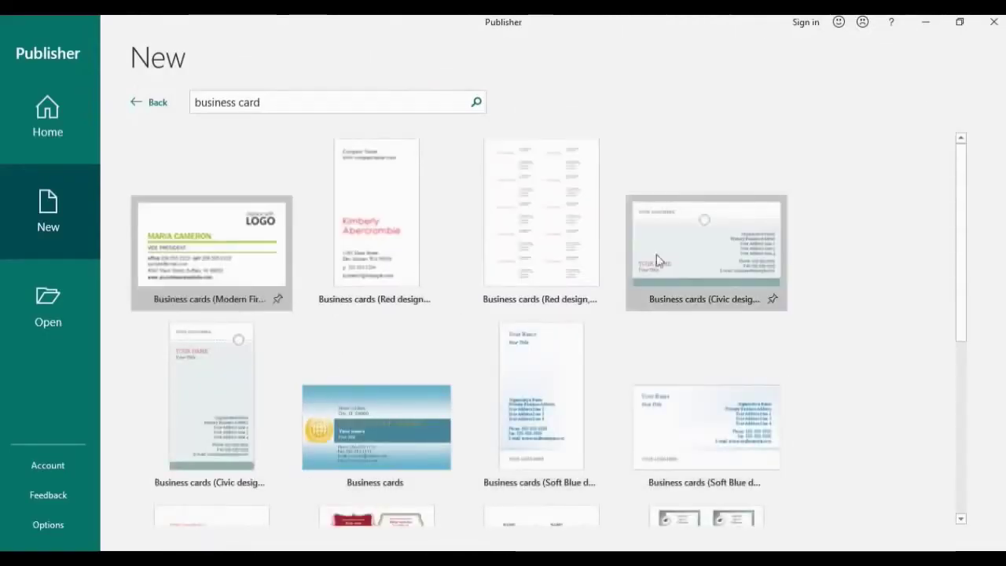
scroll(824, 281, "down", 4)
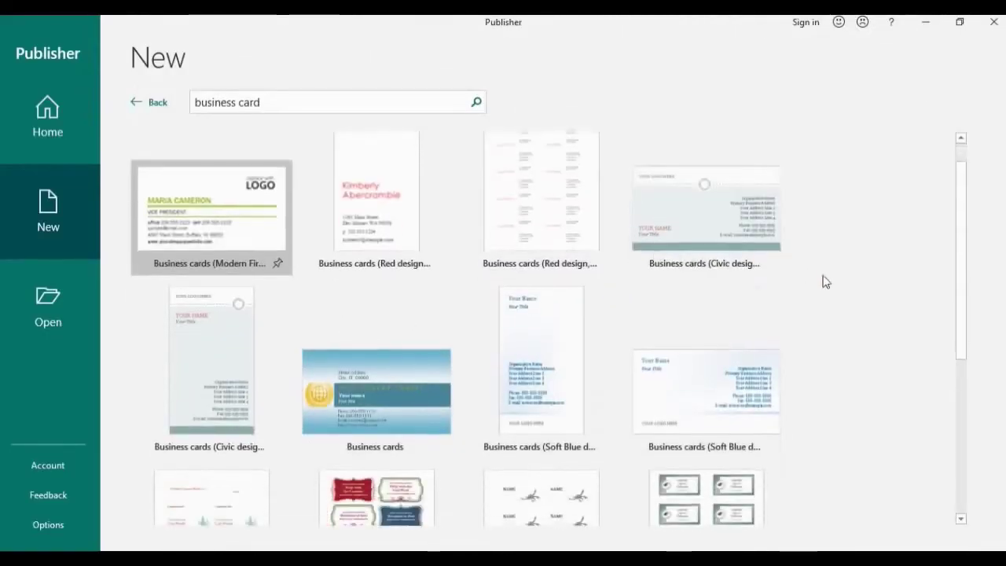
scroll(824, 281, "down", 4)
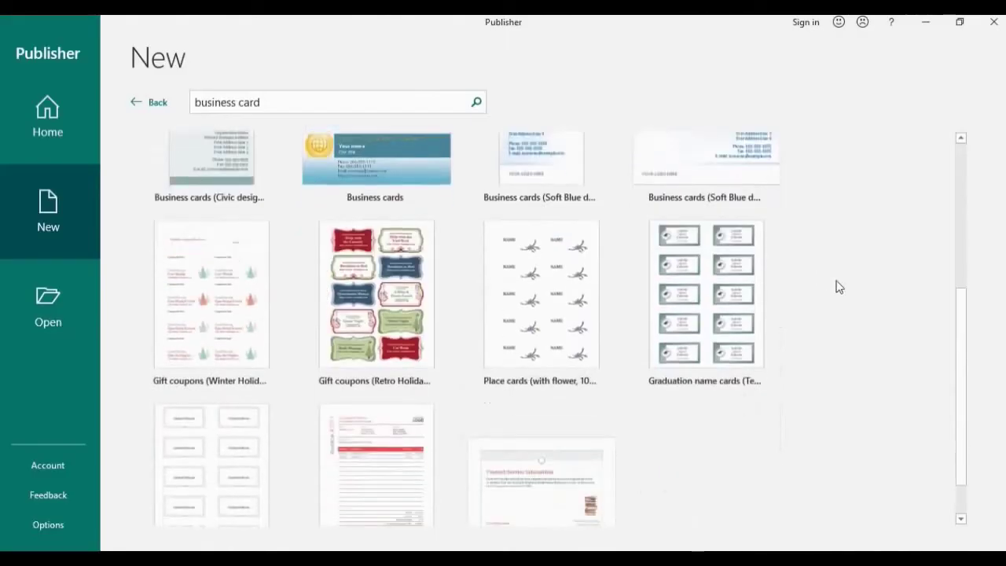
scroll(838, 290, "down", 2)
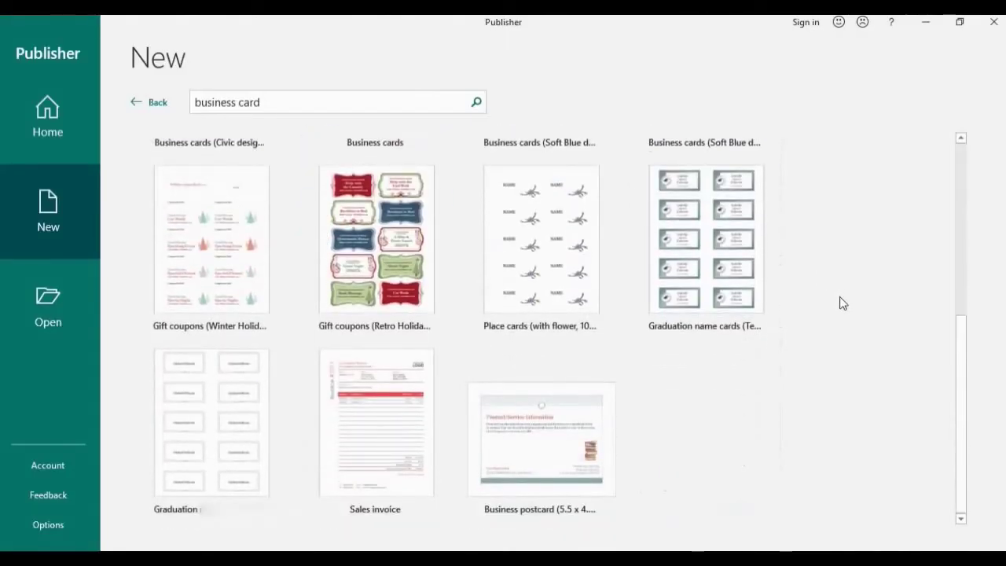
scroll(841, 303, "up", 1)
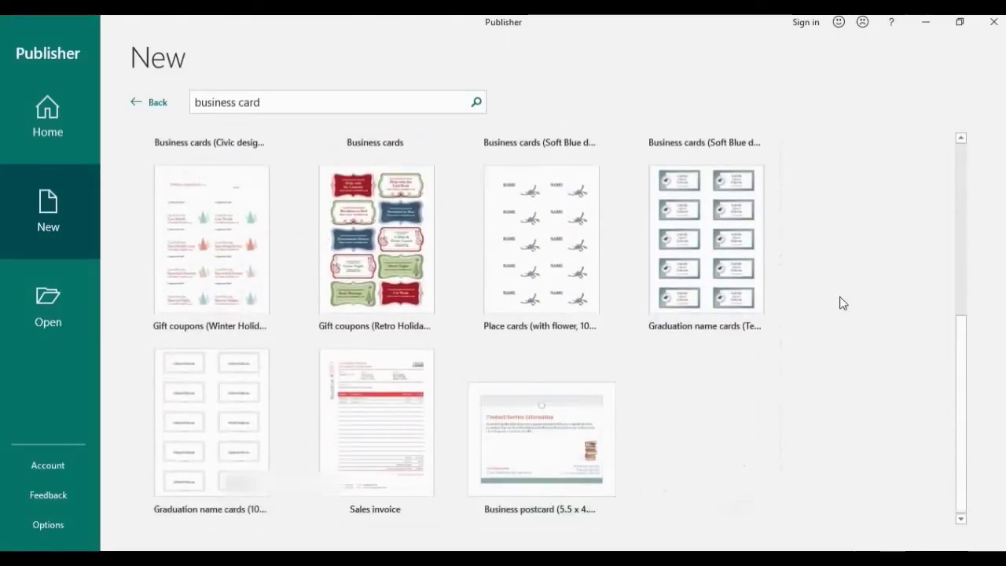
scroll(840, 303, "up", 6)
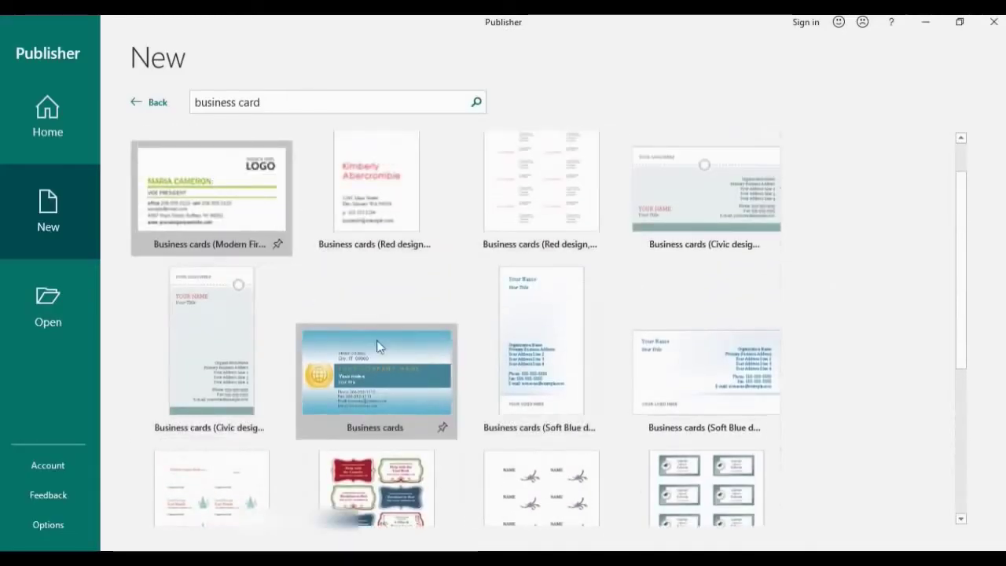
Create a publication from the Civic design, 10 per page business card template and select its logo, name and address boxes.
left_click(696, 226)
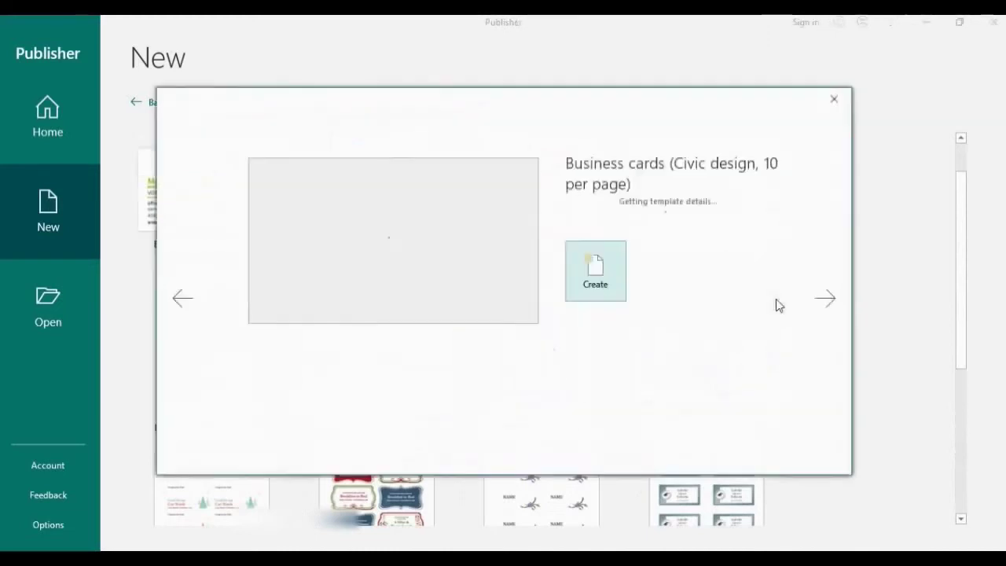
left_click(594, 352)
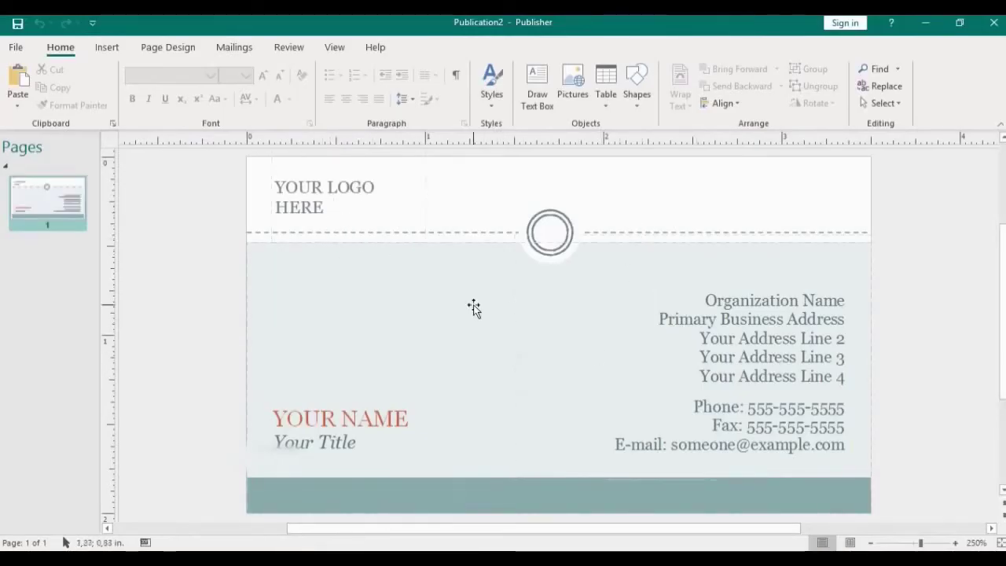
left_click(337, 206)
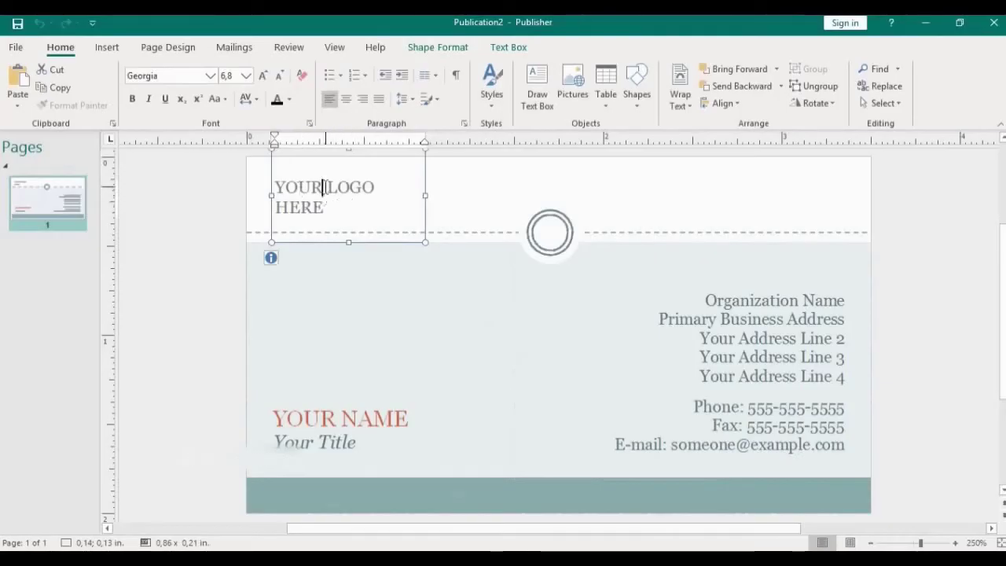
left_click(358, 418)
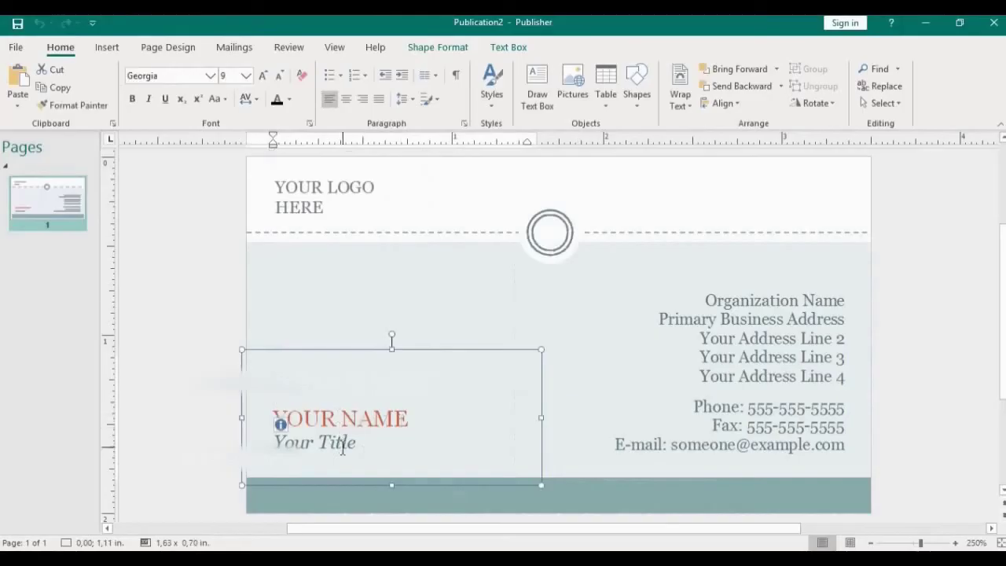
left_click(715, 300)
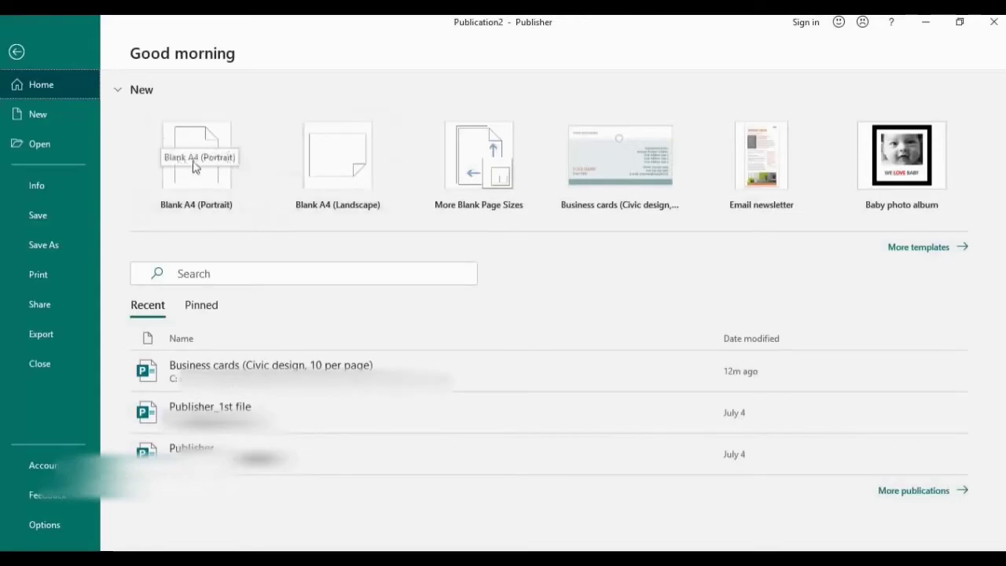
Start a blank A4 landscape publication and show the Page Design size options.
left_click(337, 160)
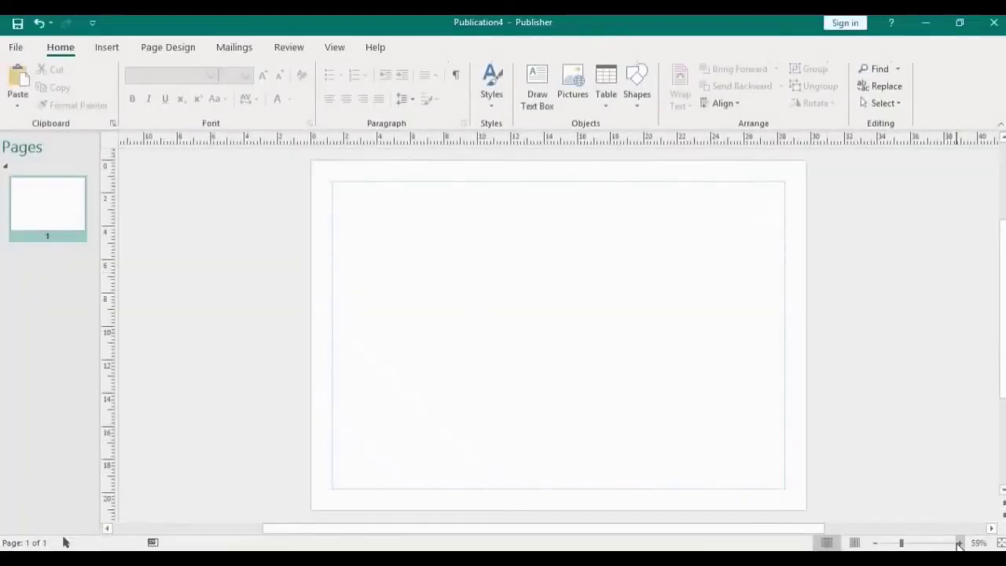
left_click(958, 543)
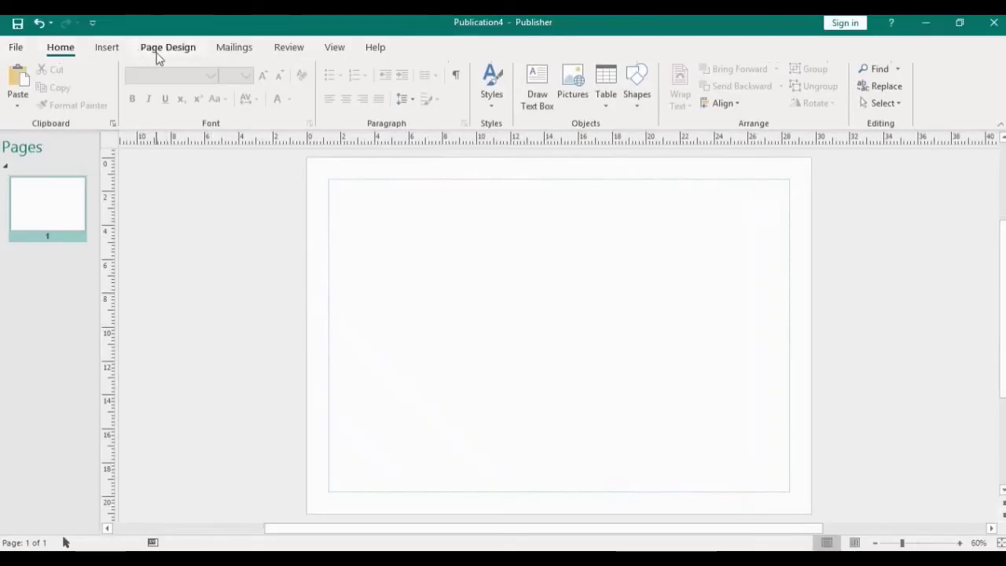
left_click(165, 54)
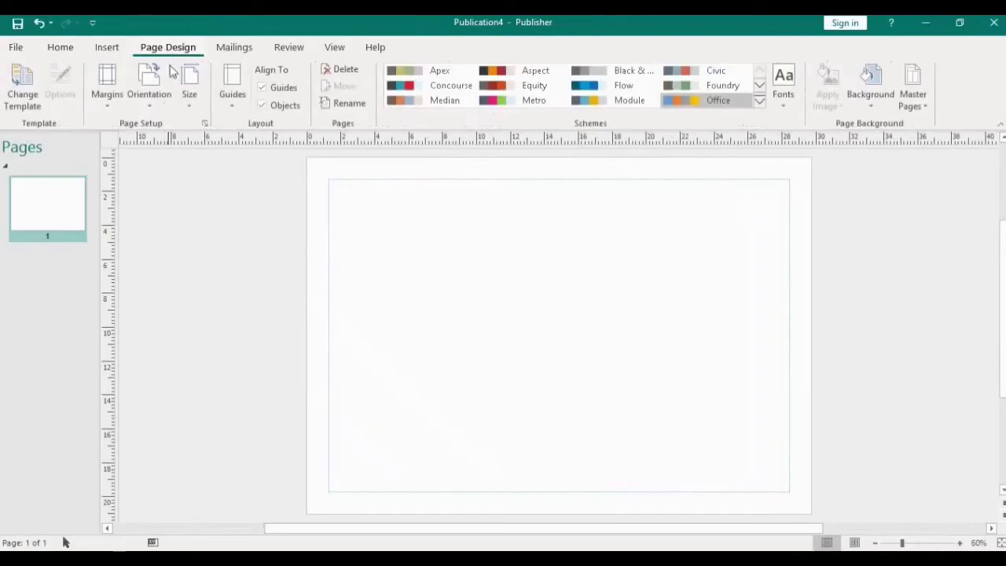
left_click(193, 109)
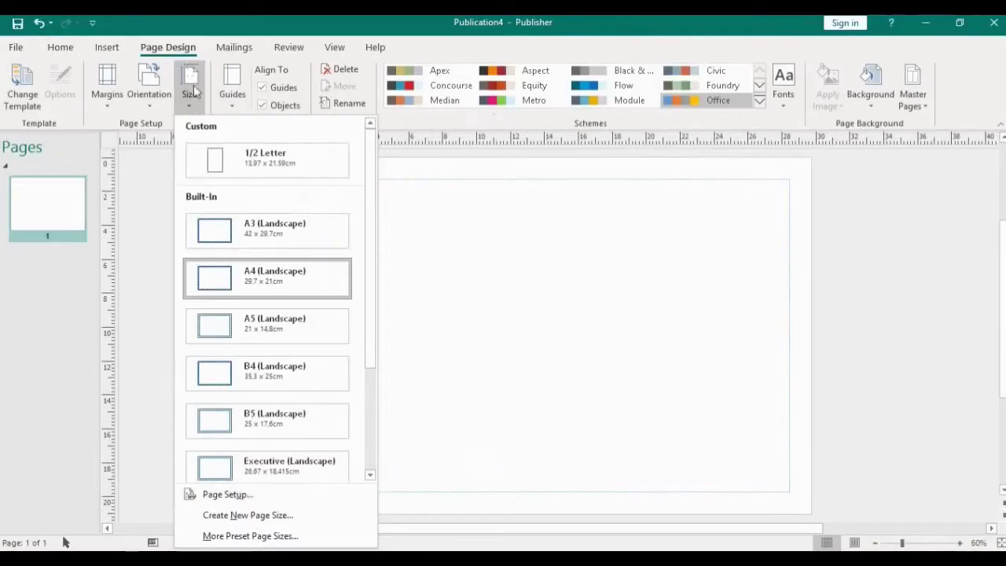
Create and apply a custom 3.5 × 2 cm page size with multiple pages per sheet.
left_click(220, 495)
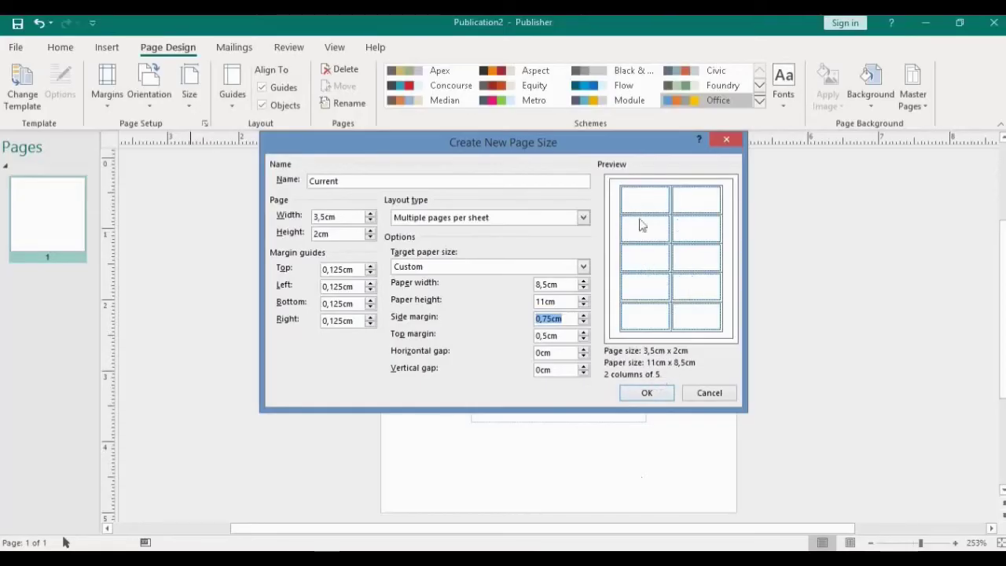
left_click(647, 394)
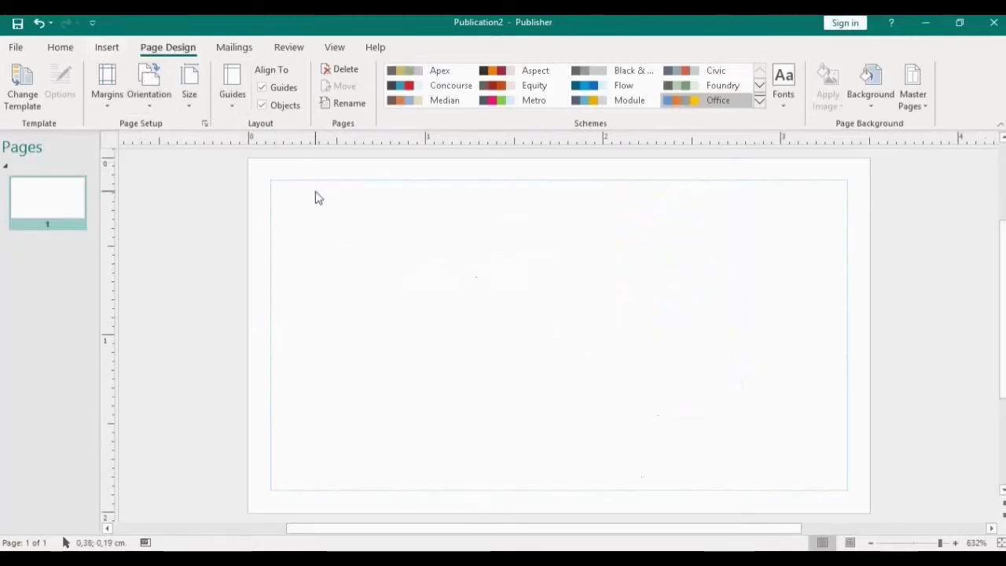
Draw a text box starting at the card's top-left margin.
left_click(107, 47)
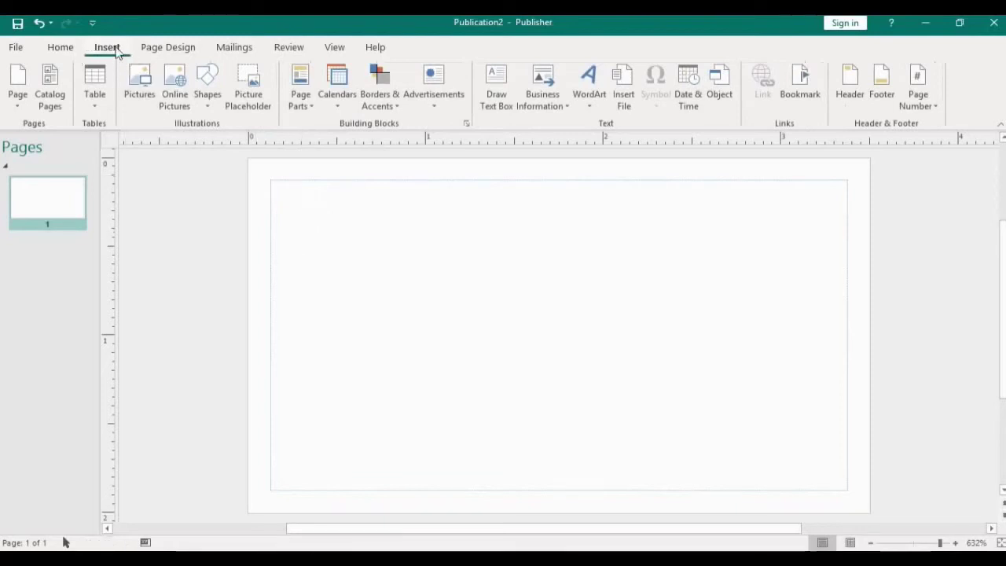
left_click(493, 93)
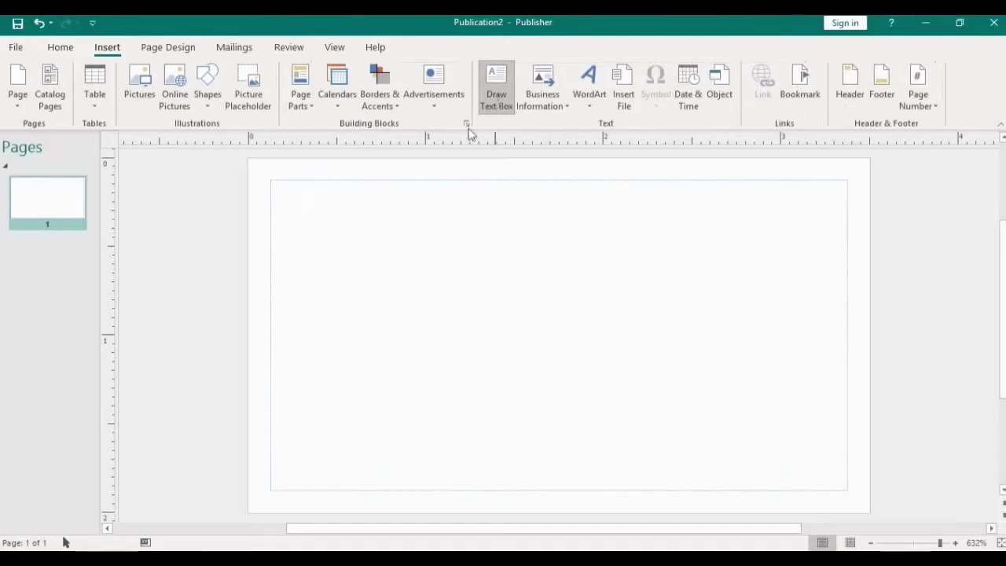
left_click_drag(283, 187, 611, 277)
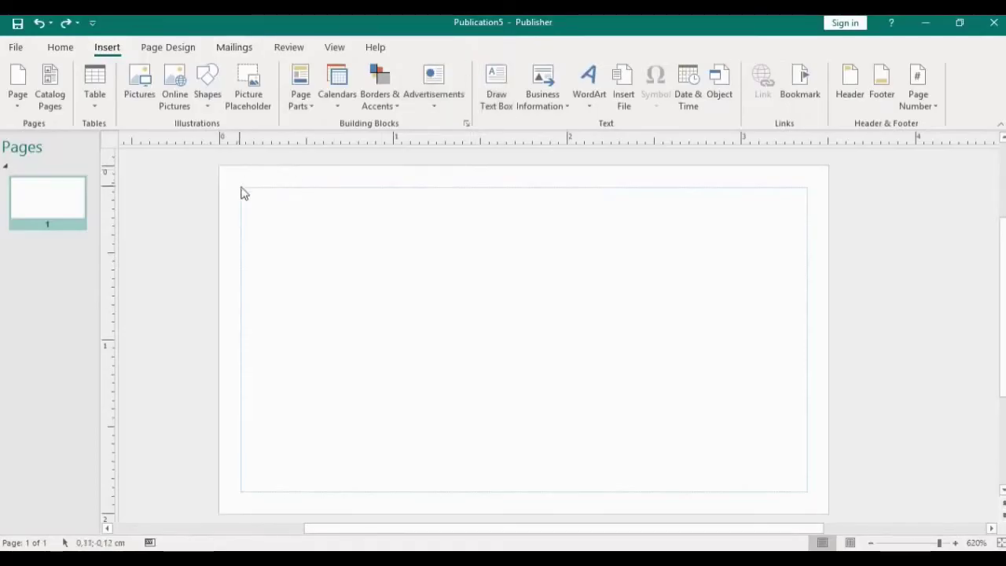
Draw a text box across the top of the card and paste in the Grafted Technology contact details.
left_click(500, 93)
mouse_move(244, 190)
left_mouse_down()
mouse_move(259, 209)
mouse_move(525, 331)
mouse_move(610, 384)
mouse_move(686, 407)
left_mouse_up()
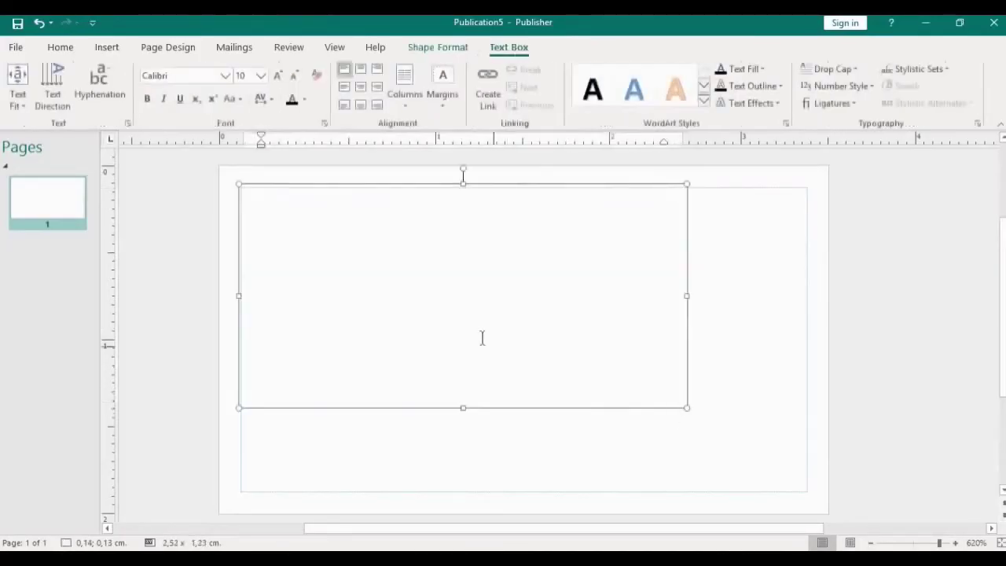
right_click(265, 218)
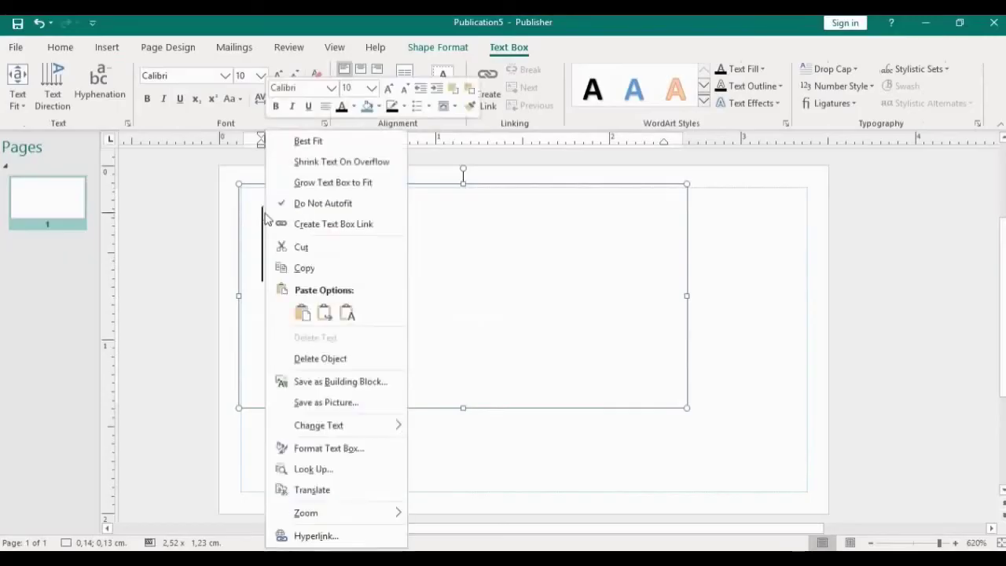
left_click(302, 312)
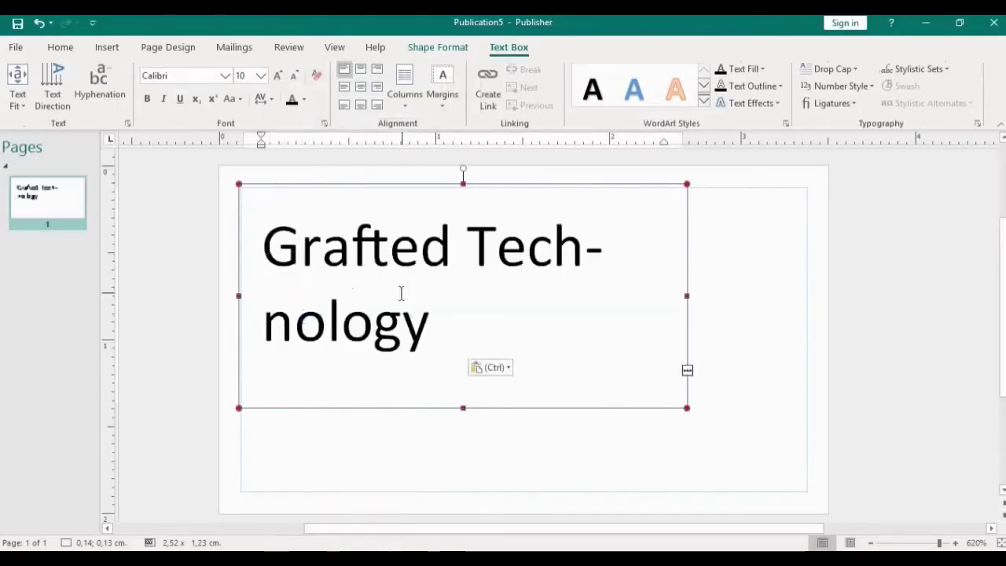
Set the contact text to font size 4 and make its text box narrower.
left_click_drag(260, 219, 555, 383)
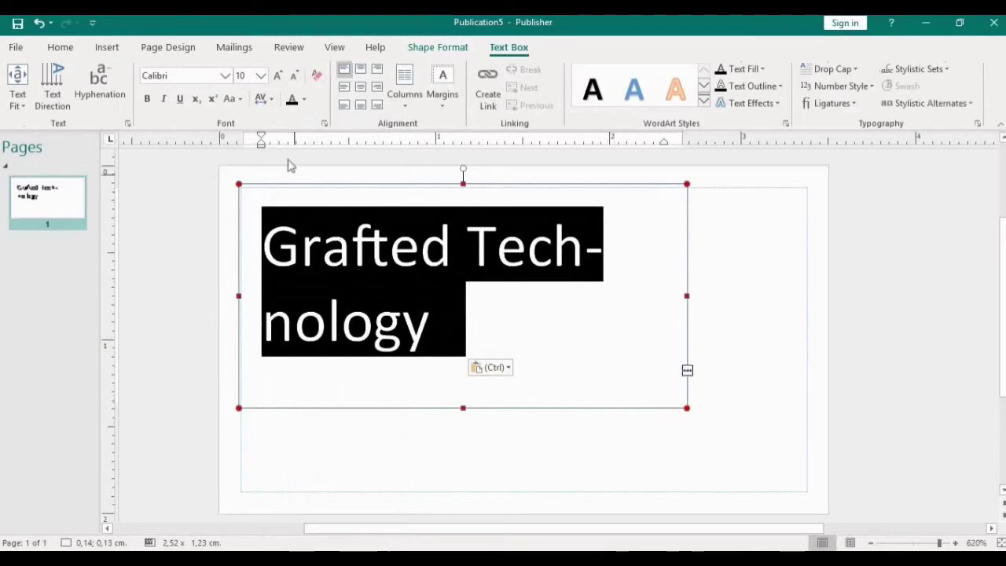
left_click(260, 75)
left_click(247, 111)
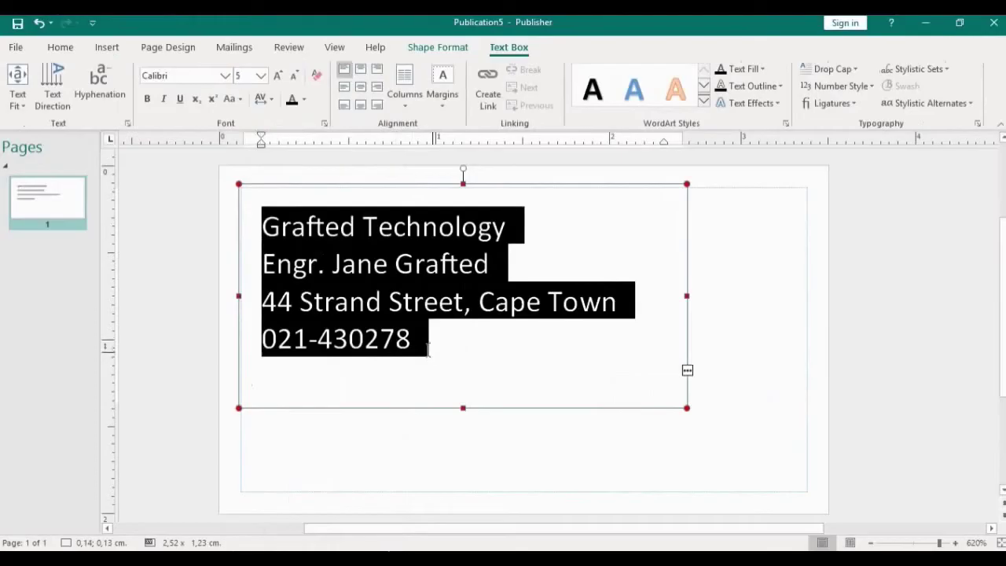
left_click(260, 75)
left_click(246, 94)
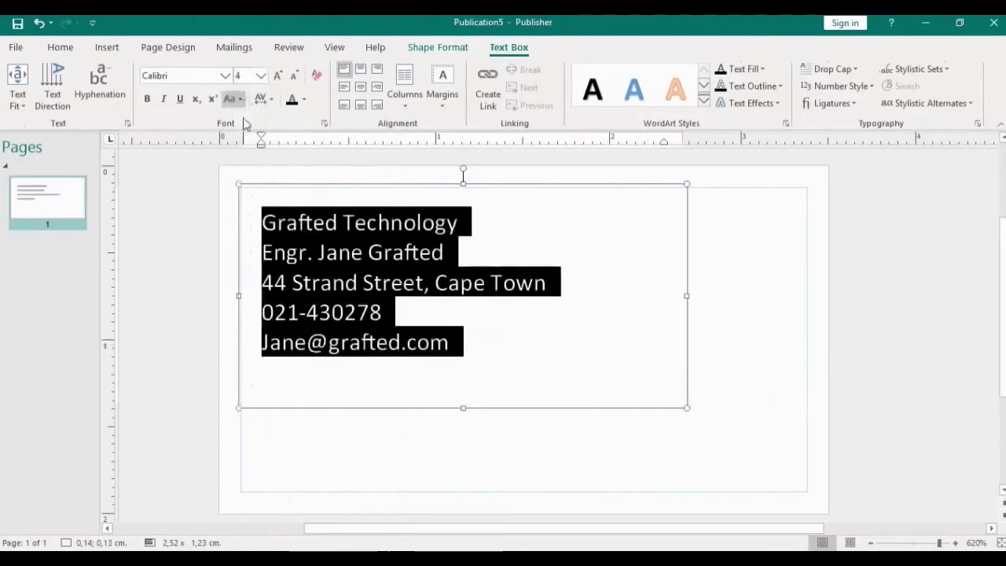
left_click_drag(688, 296, 558, 296)
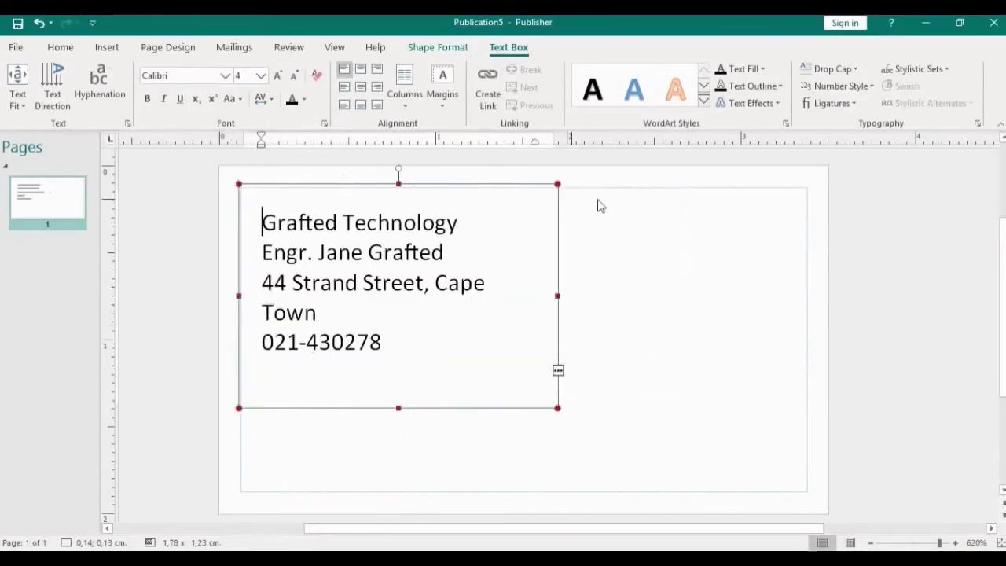
Nudge the contact box down-right, set all its text to size 3, and select the Grafted Technology line.
left_click_drag(458, 184, 469, 202)
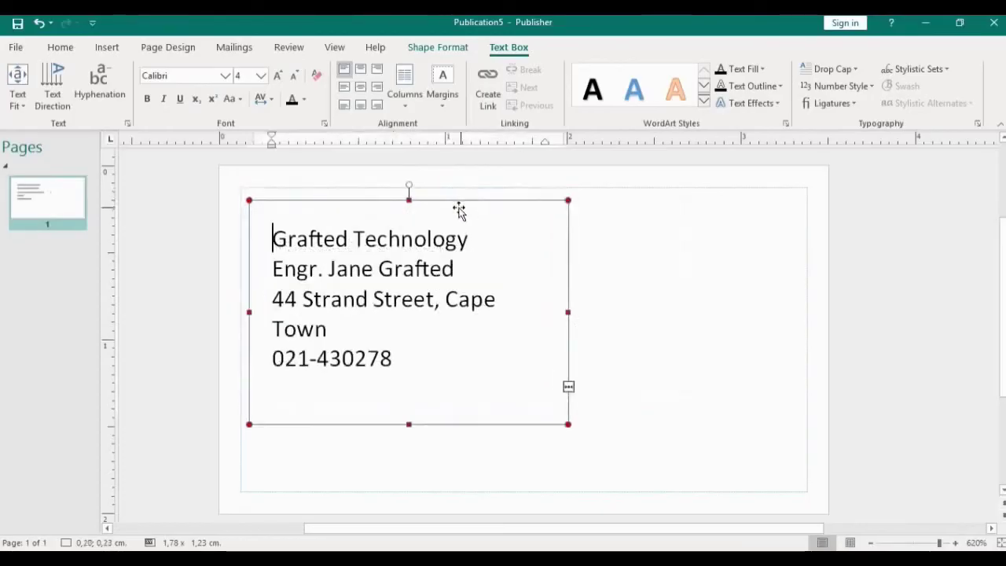
left_click(618, 343)
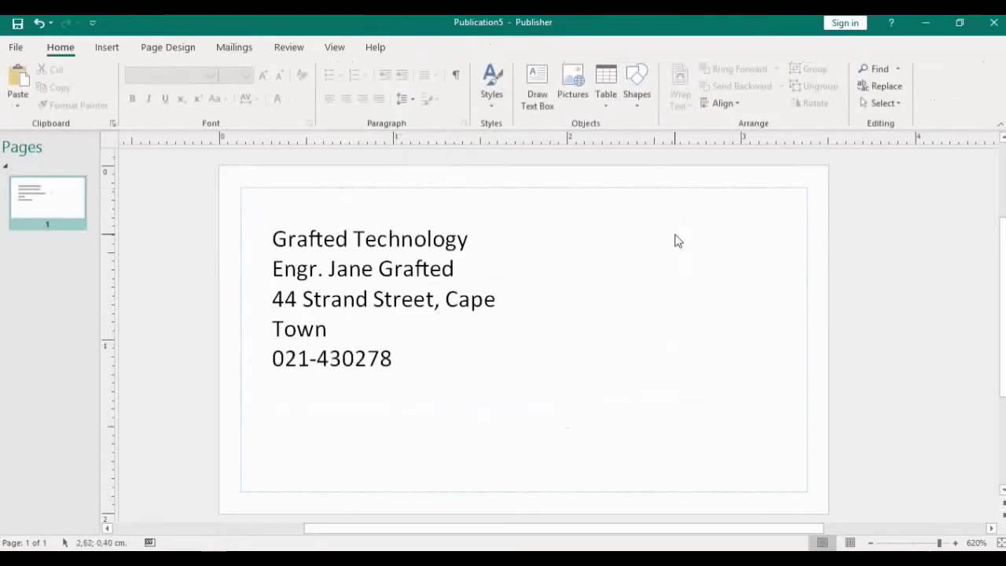
left_click(478, 242)
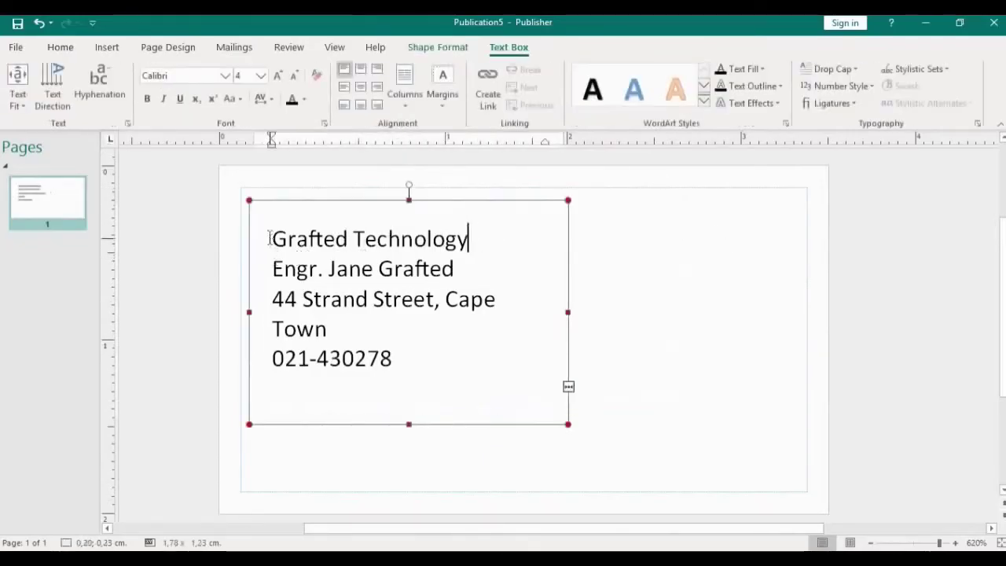
left_click_drag(268, 237, 385, 386)
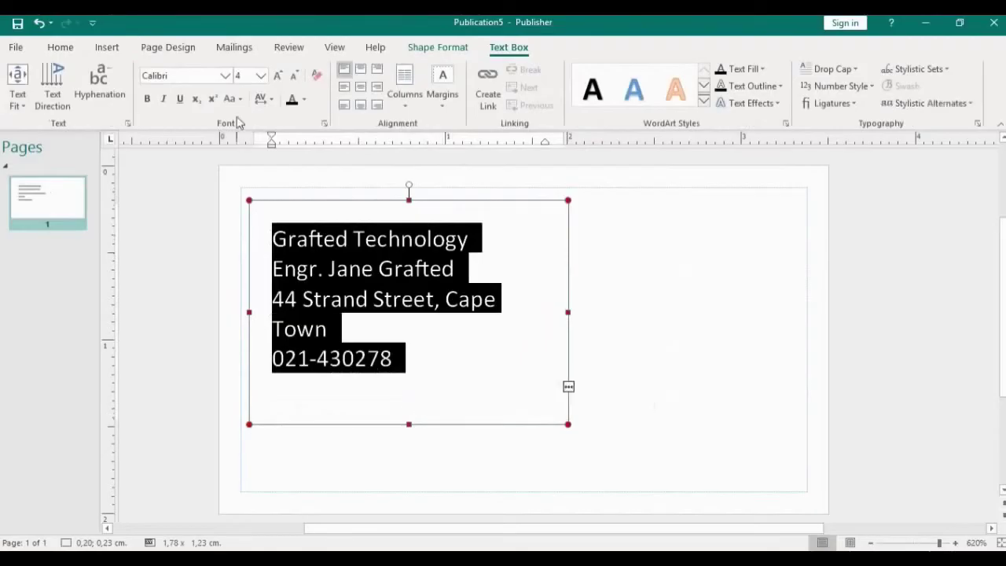
left_click(260, 76)
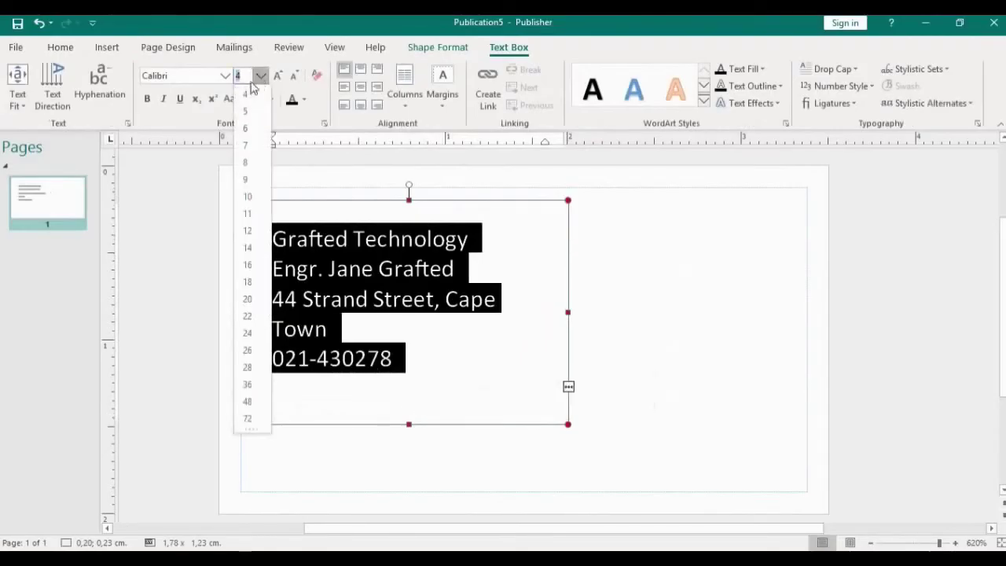
type("3")
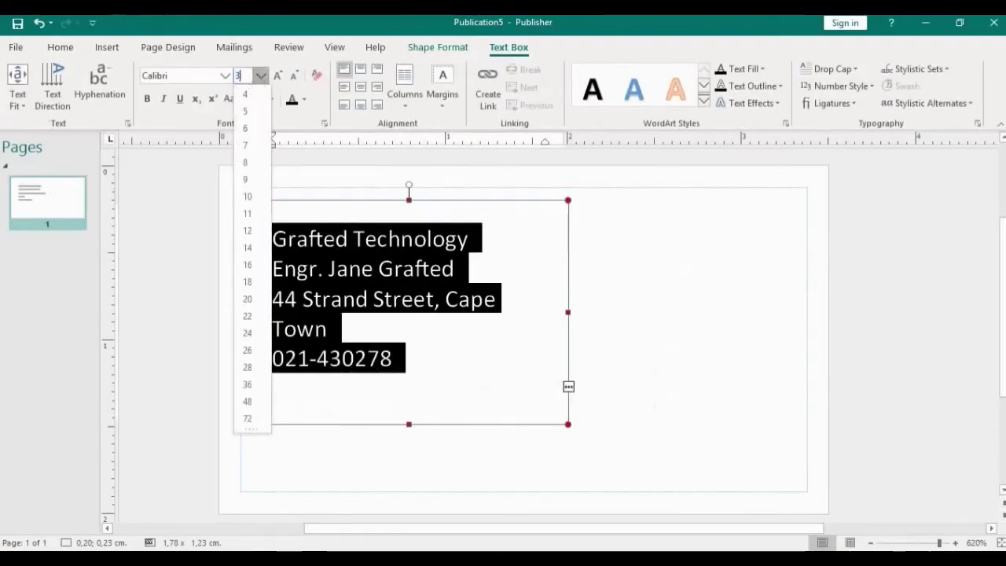
key("Return")
left_click(345, 325)
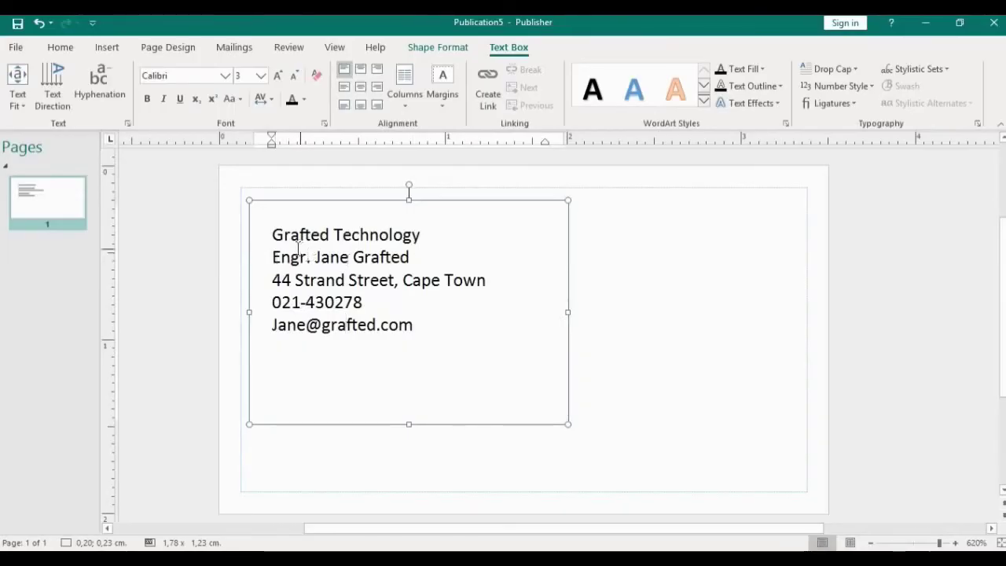
left_click_drag(428, 236, 296, 226)
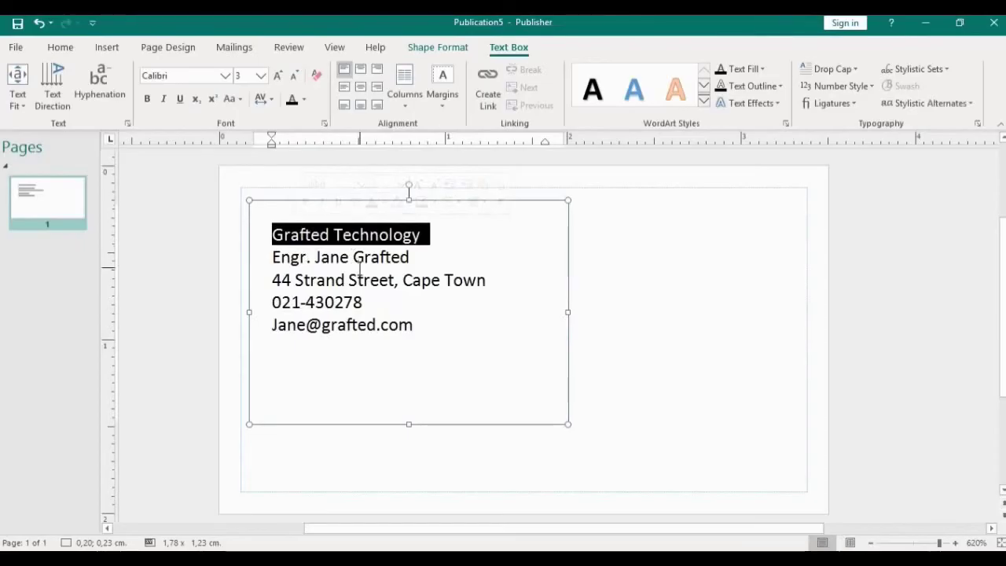
Delete the Grafted Technology line, shorten the contact box, and move it lower on the card.
key("Delete")
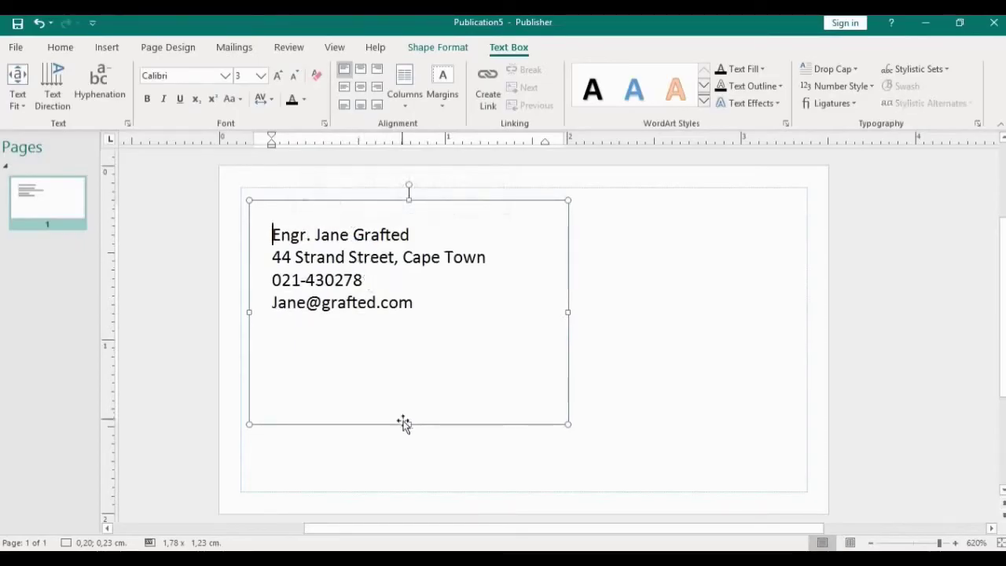
left_click_drag(407, 422, 403, 322)
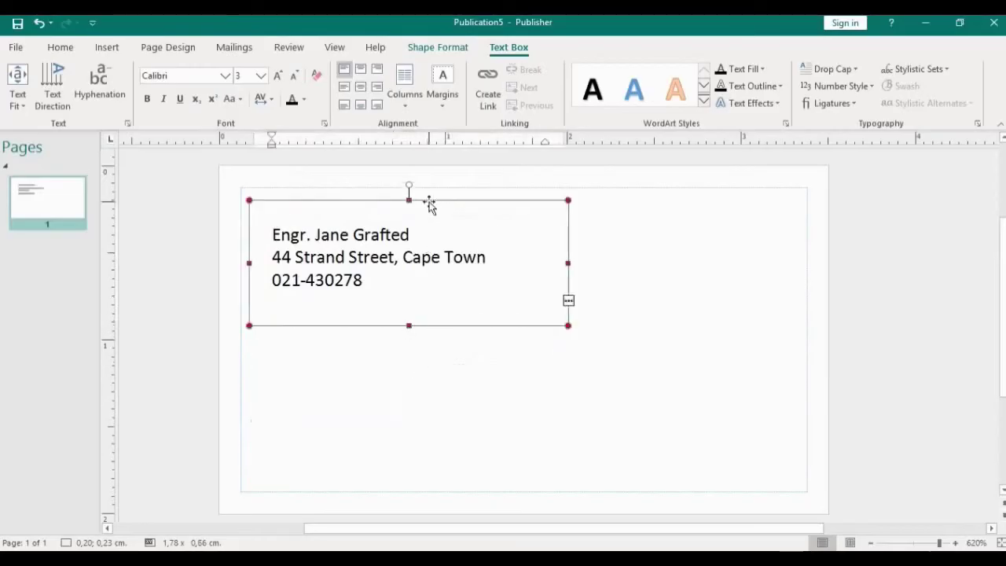
left_click_drag(426, 207, 427, 292)
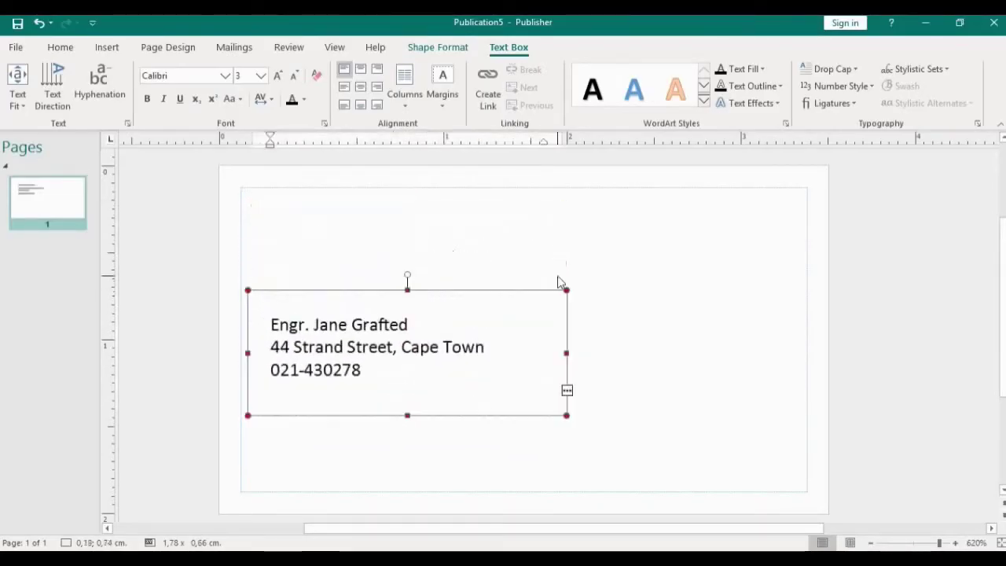
left_click(592, 234)
Draw a text box across the card's upper right and type 'Grafted' into it.
left_click(107, 47)
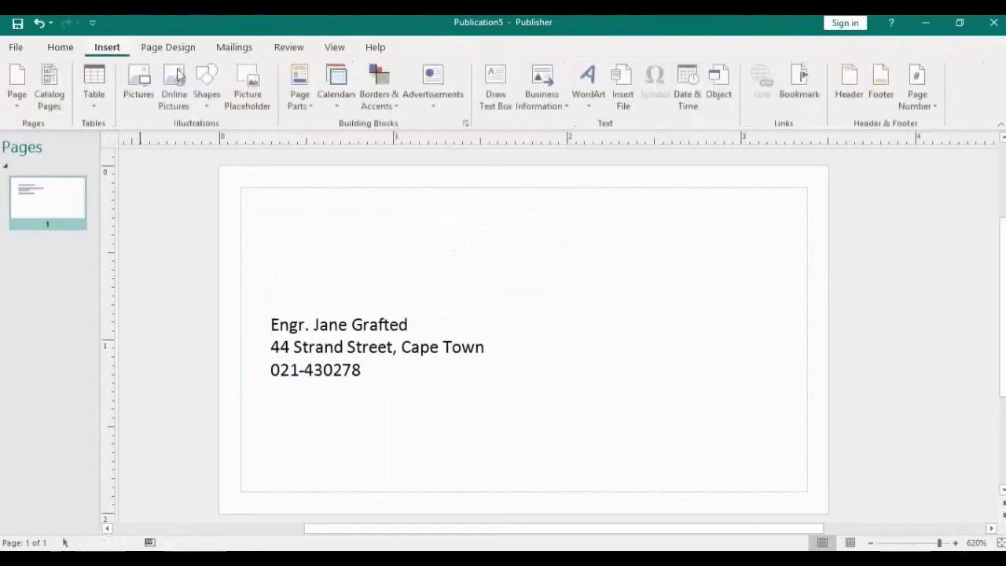
left_click(502, 85)
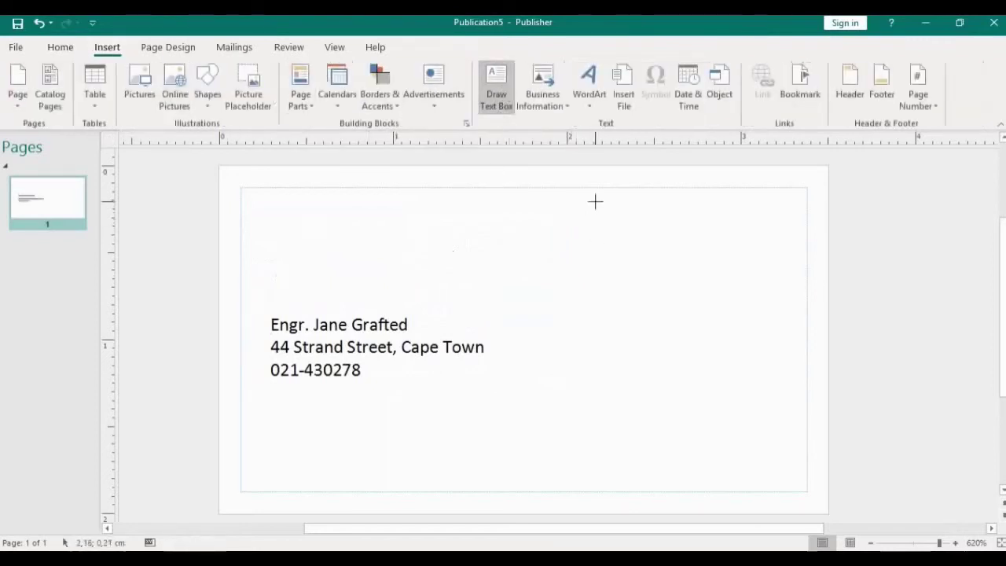
left_click_drag(584, 200, 629, 244)
left_click_drag(671, 206, 804, 215)
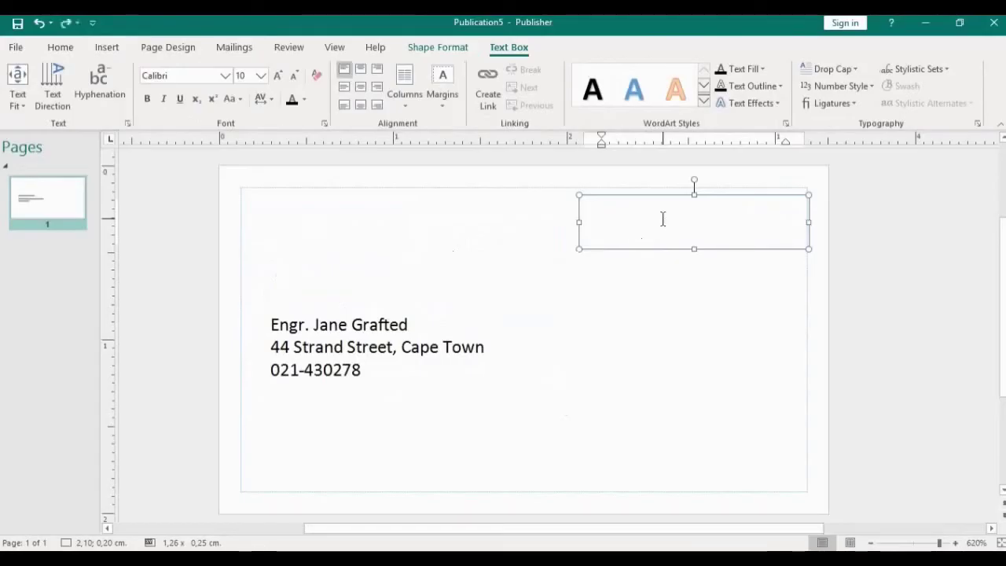
type("o")
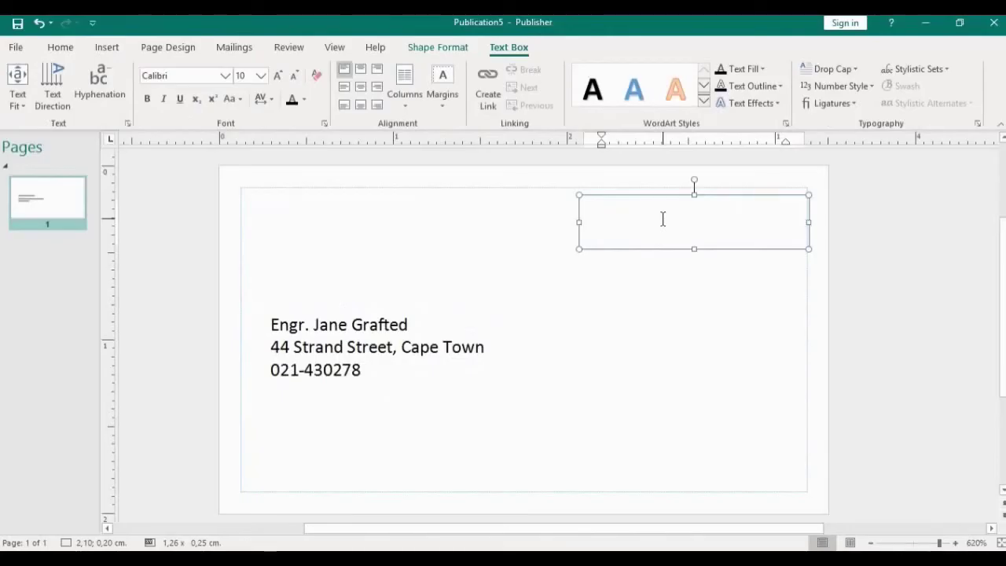
left_click_drag(578, 221, 455, 229)
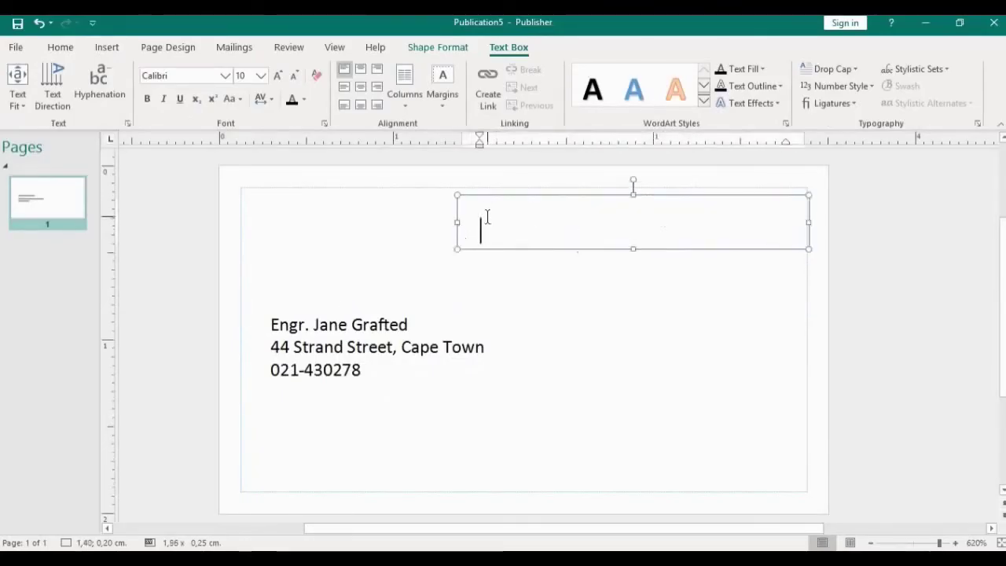
type("e")
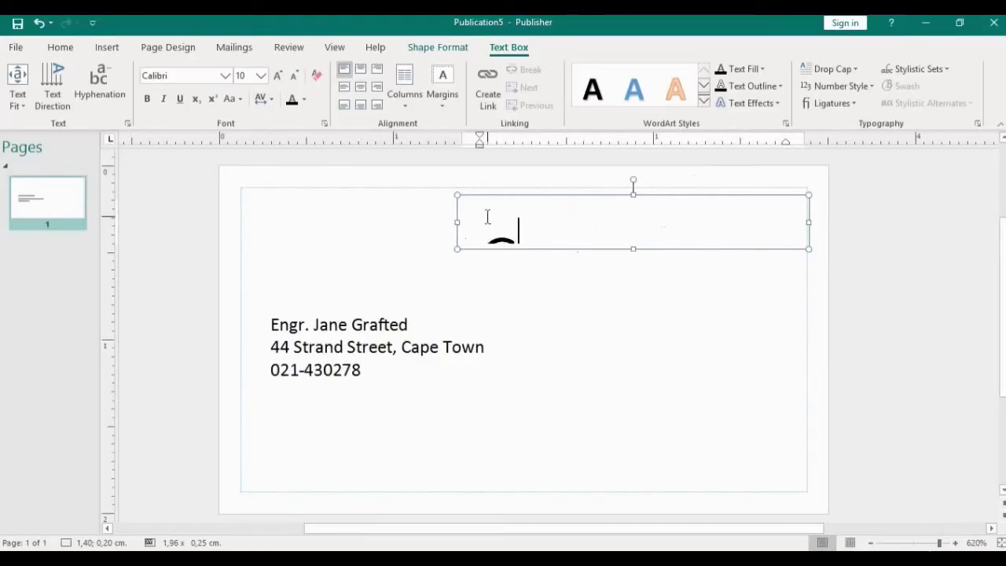
left_click_drag(634, 248, 627, 327)
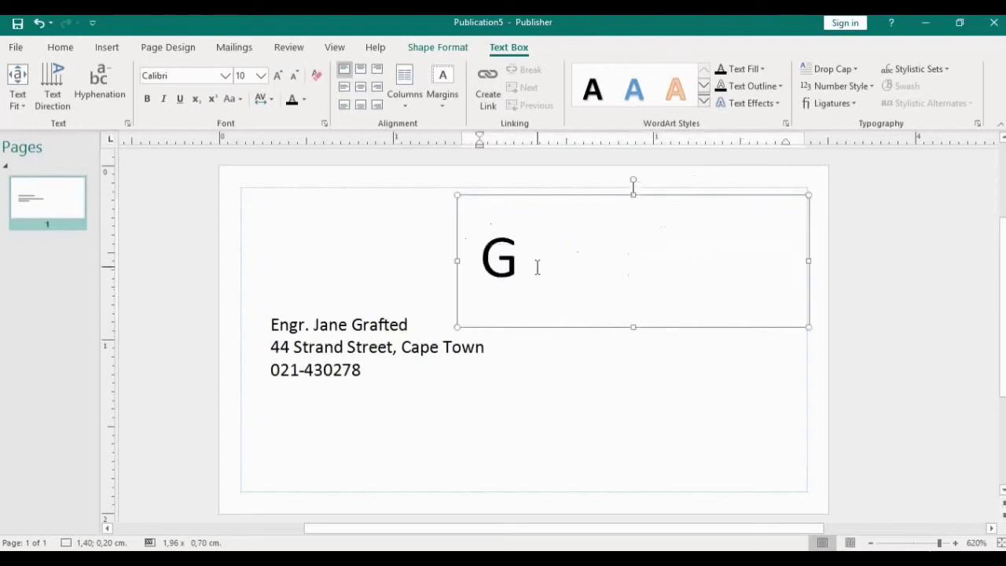
type("rafted T")
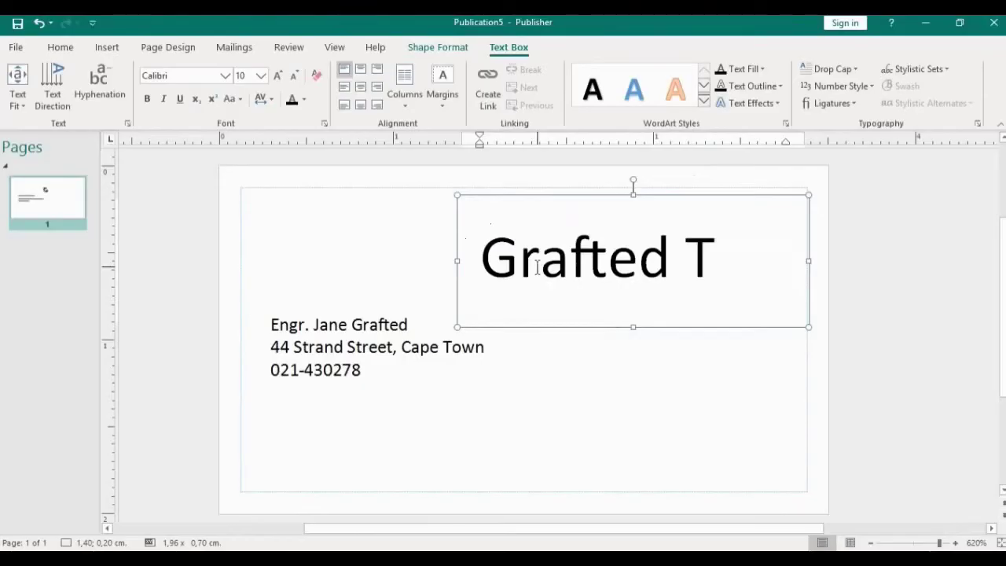
type("ec")
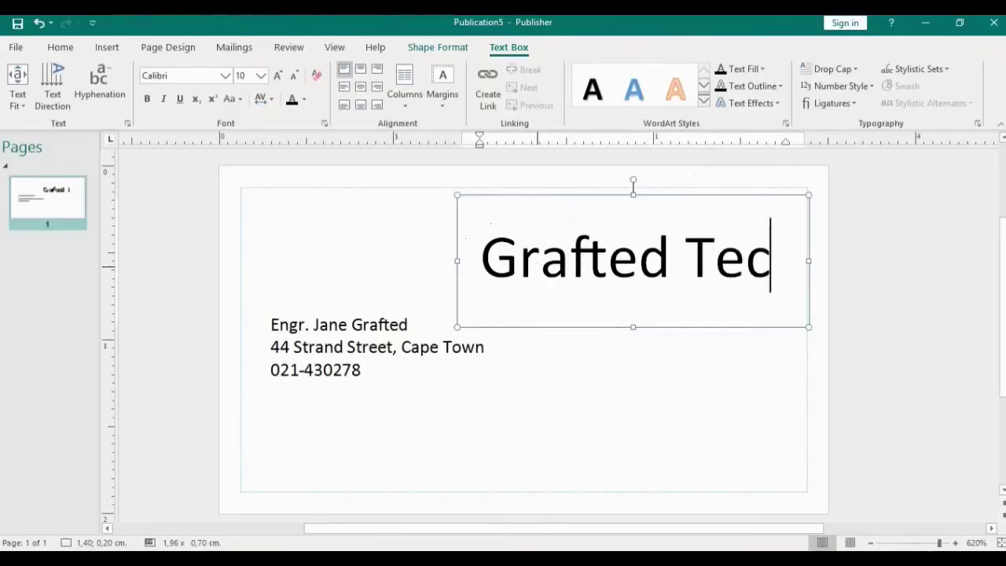
key("BackSpace")
key("BackSpace")
key("BackSpace")
key("BackSpace")
left_click(809, 301)
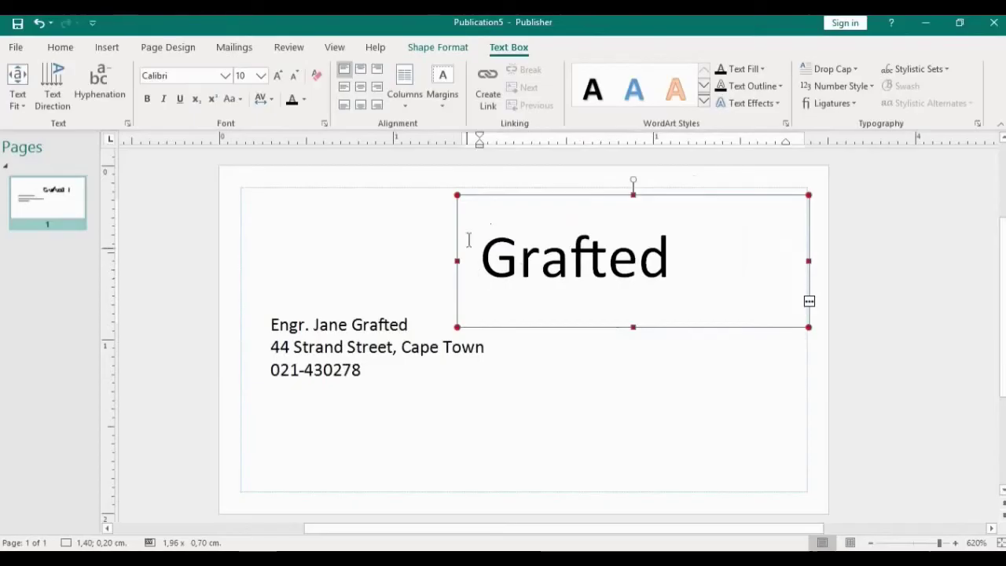
left_click_drag(477, 218, 708, 303)
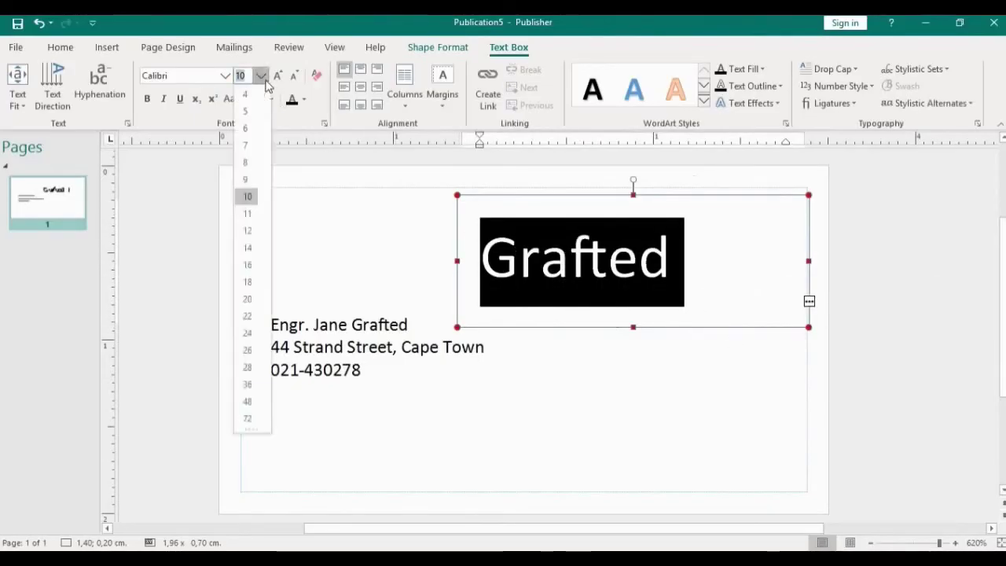
Set the Grafted Technology heading to size 5, resize its box snugly, and move it to the top right.
left_click(246, 111)
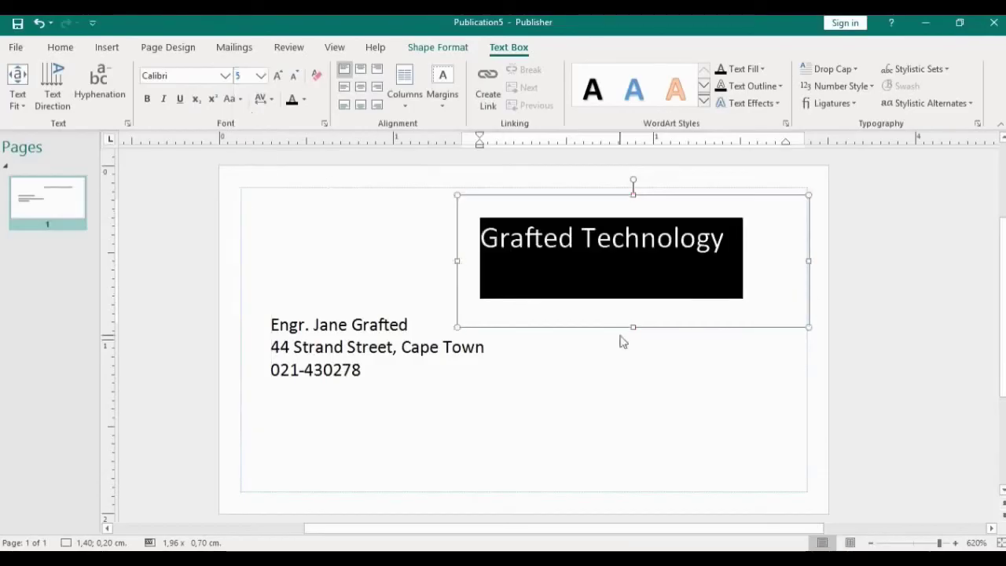
left_click_drag(633, 326, 640, 263)
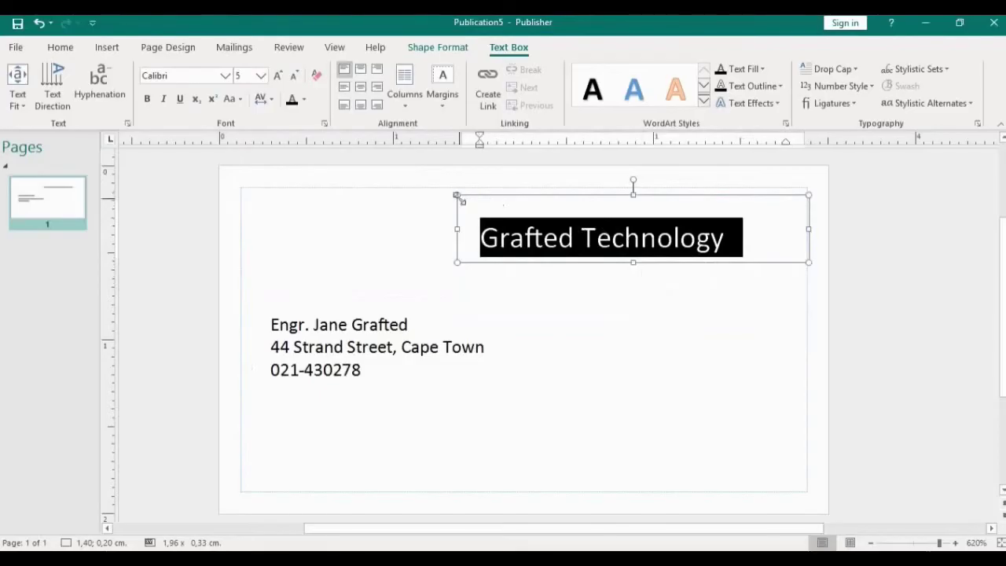
mouse_move(459, 194)
left_mouse_down()
mouse_move(492, 207)
mouse_move(471, 198)
left_mouse_up()
left_click(777, 238)
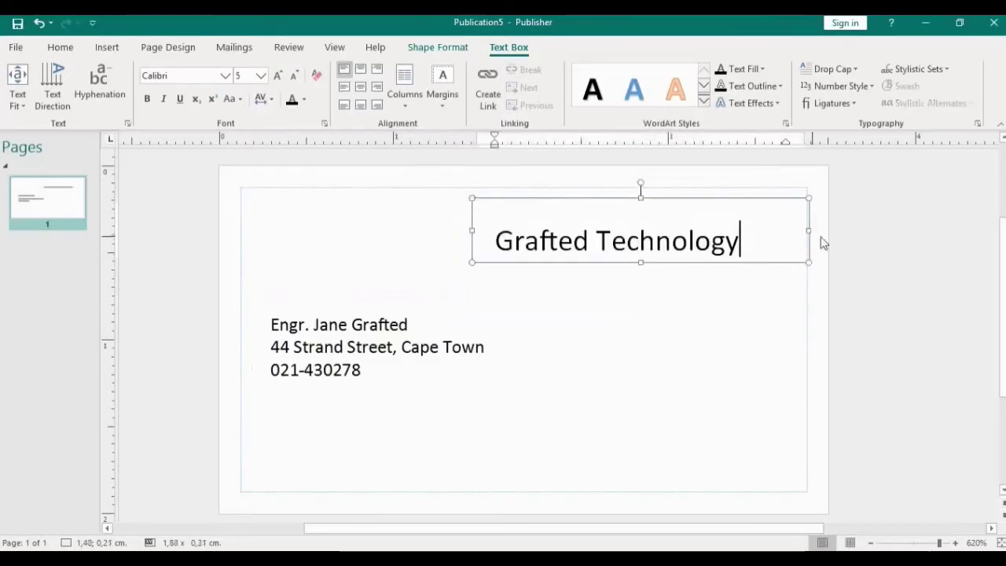
left_click_drag(809, 228, 767, 231)
left_click_drag(620, 198, 621, 208)
left_click_drag(620, 262, 620, 280)
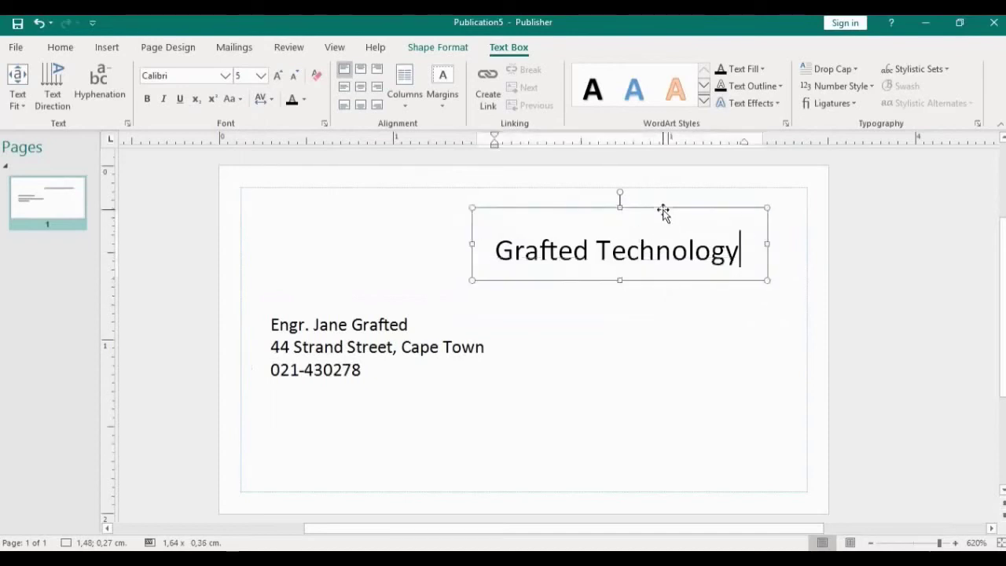
left_click_drag(662, 206, 696, 193)
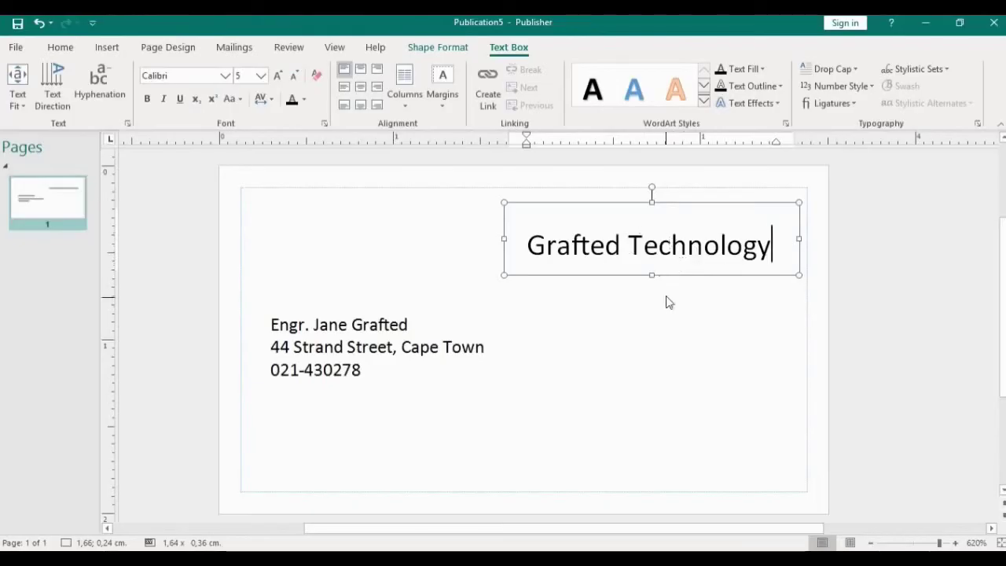
left_click_drag(773, 246, 525, 246)
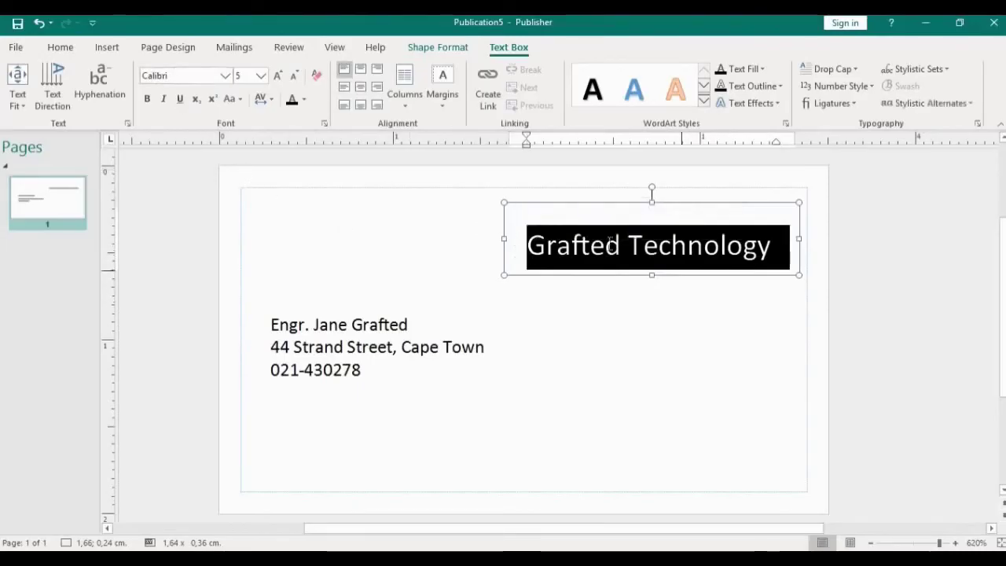
Bold the Grafted Technology name and drag its text box wider on the left.
left_click(64, 51)
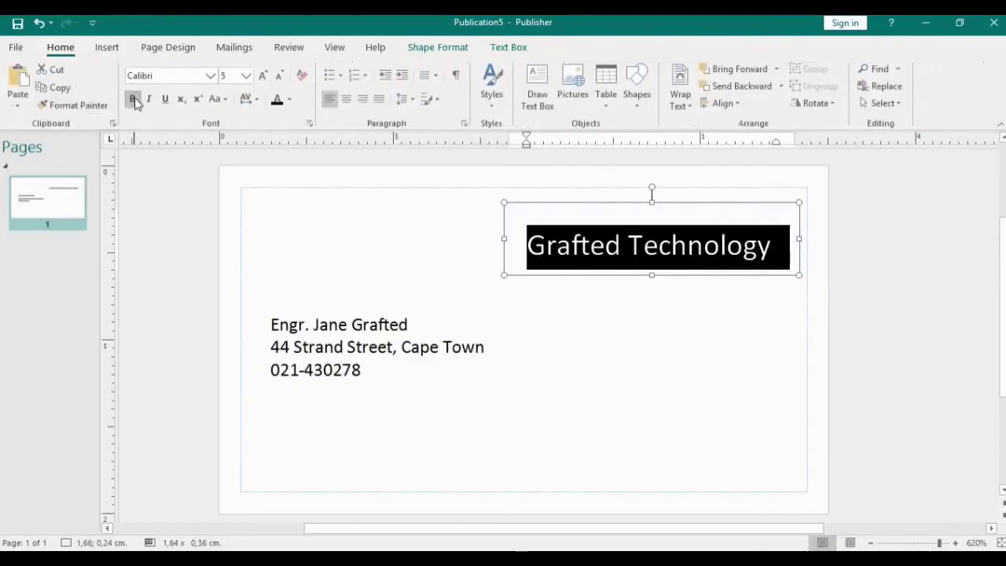
left_click(133, 100)
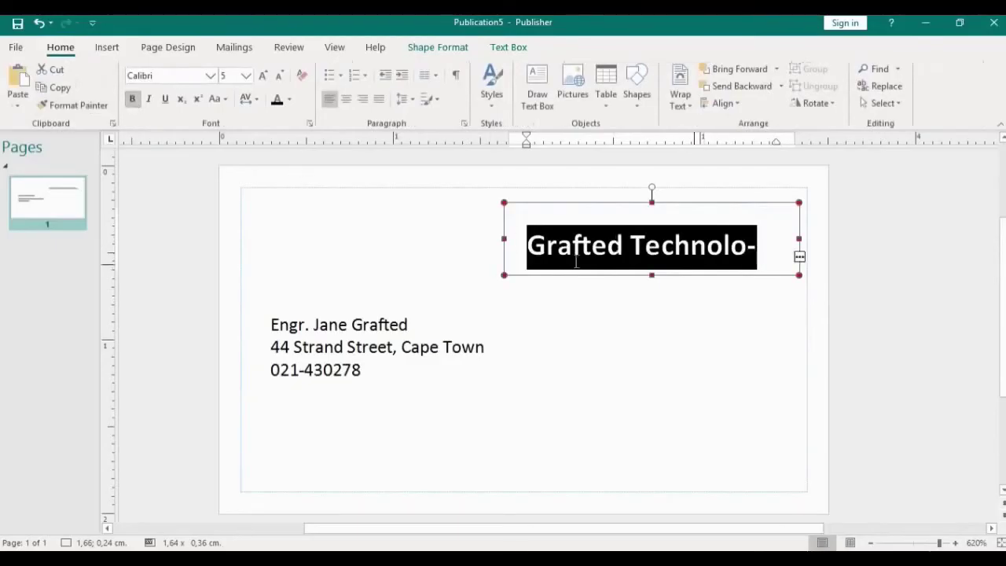
left_click_drag(502, 243, 462, 249)
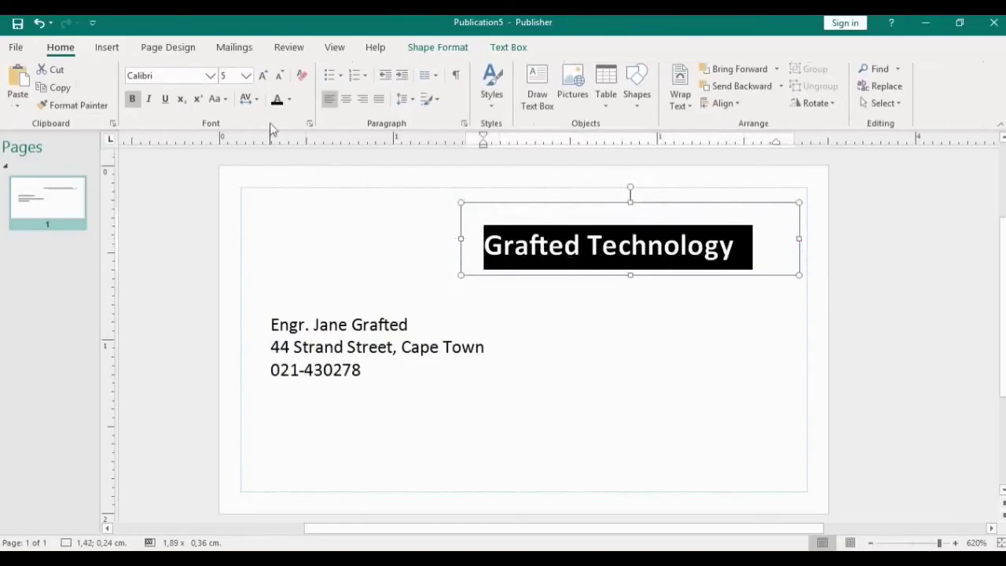
Colour the Grafted Technology name blue-gray from Font Color.
left_click(289, 99)
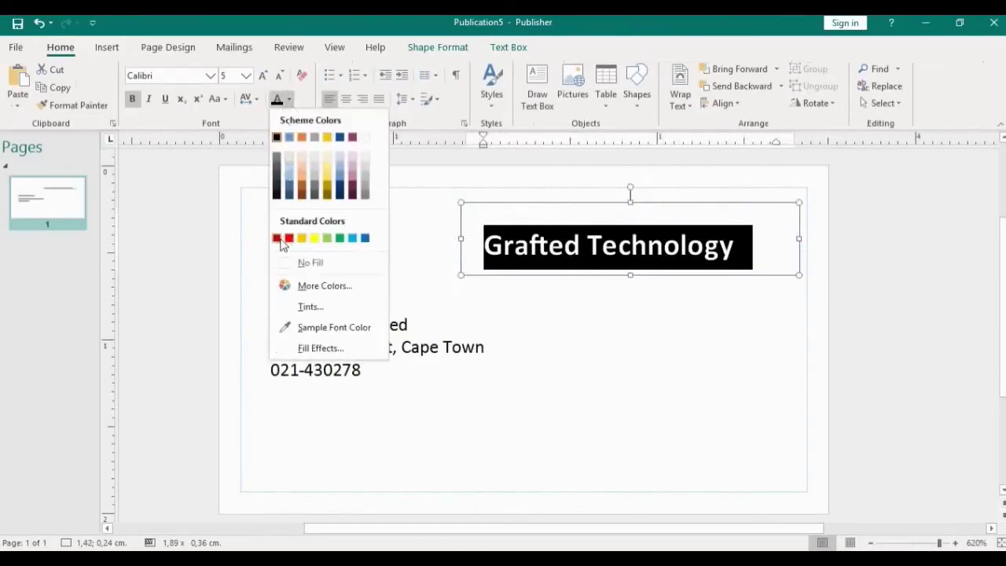
left_click(291, 192)
left_click(644, 322)
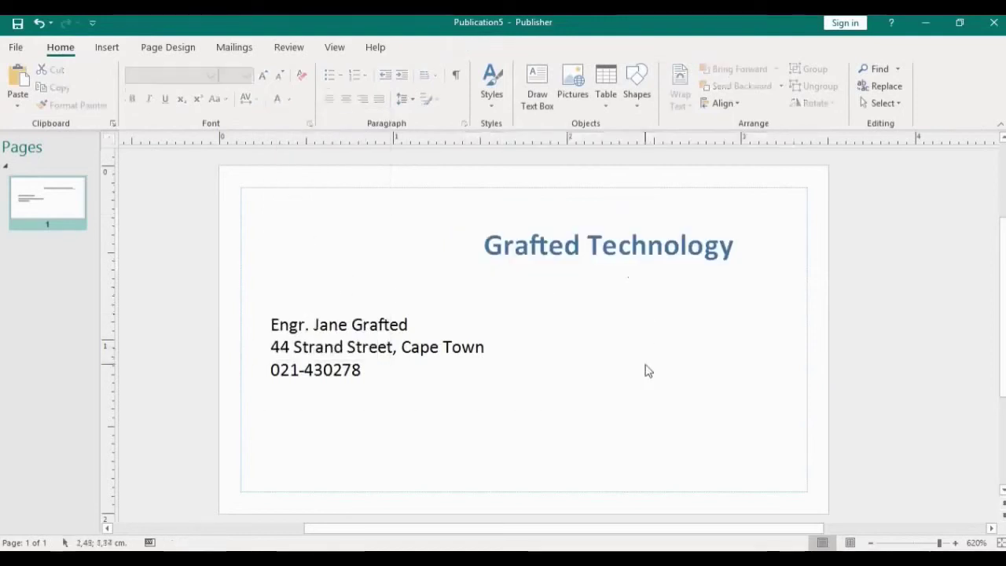
left_click(629, 238)
left_click(620, 317)
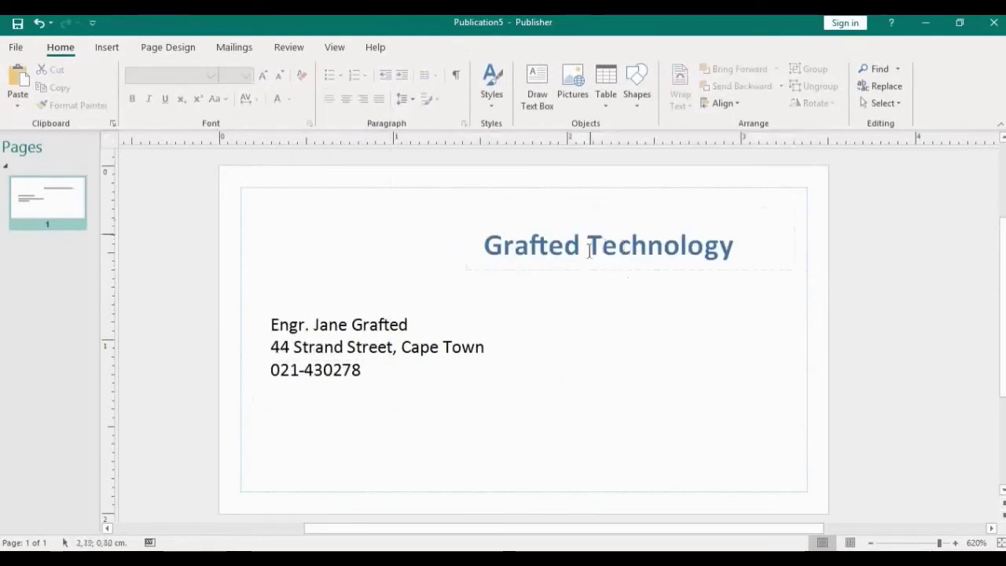
left_click(528, 363)
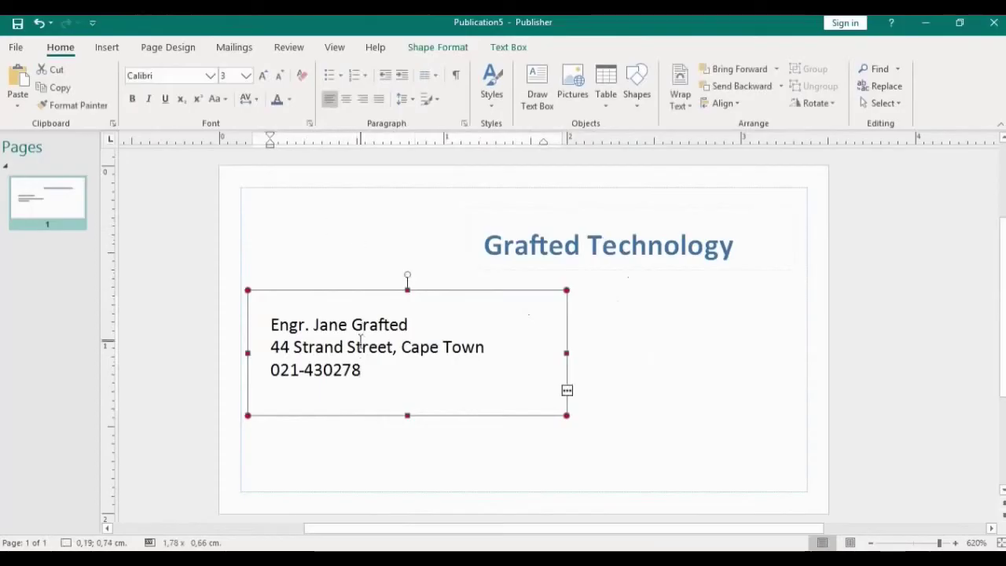
Add a new line after the name, enlarge the contact box upward, and type the General Manager title.
left_click_drag(410, 323, 308, 326)
left_click(415, 325)
key("Return")
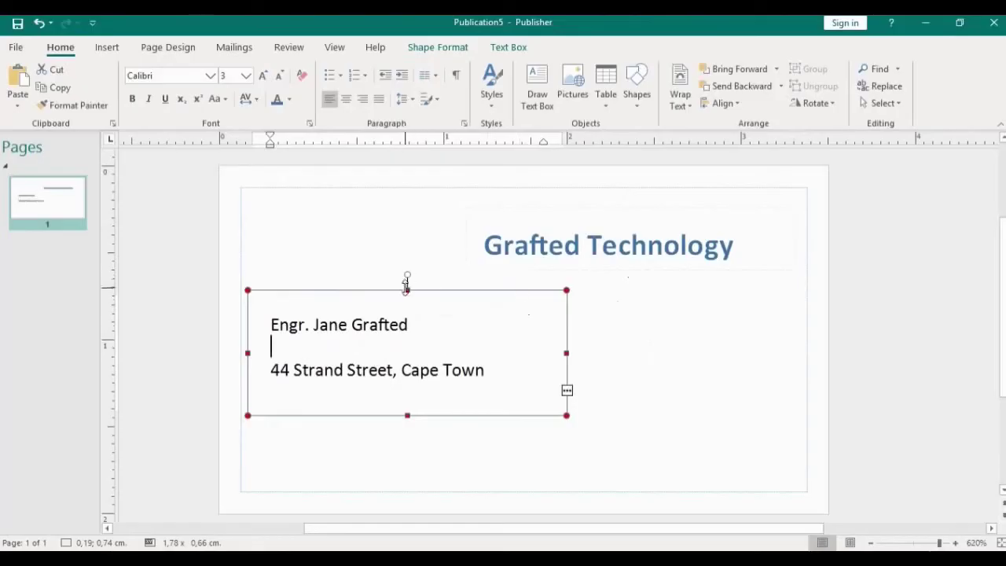
left_click_drag(407, 290, 406, 265)
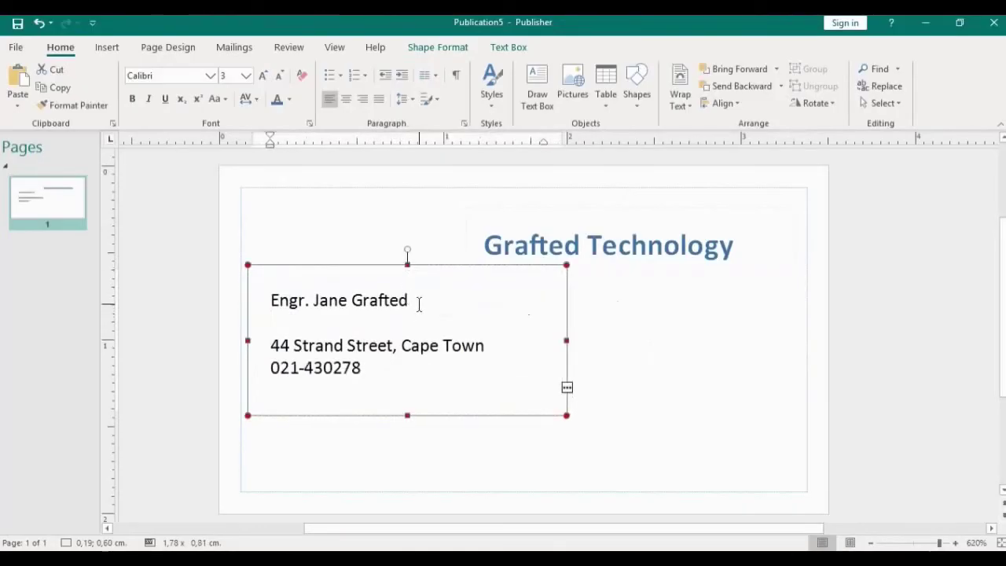
type("eneral Manager")
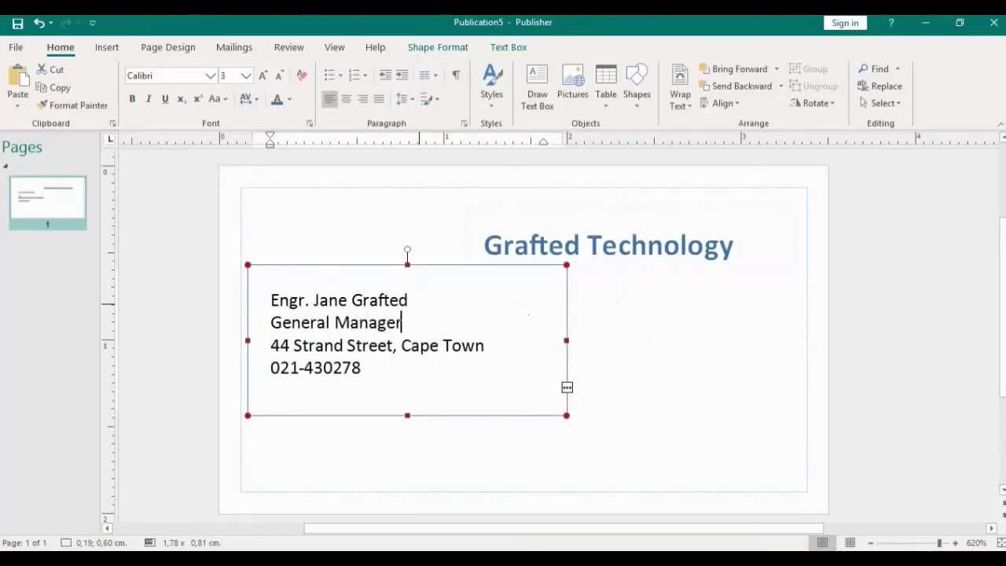
left_click(651, 342)
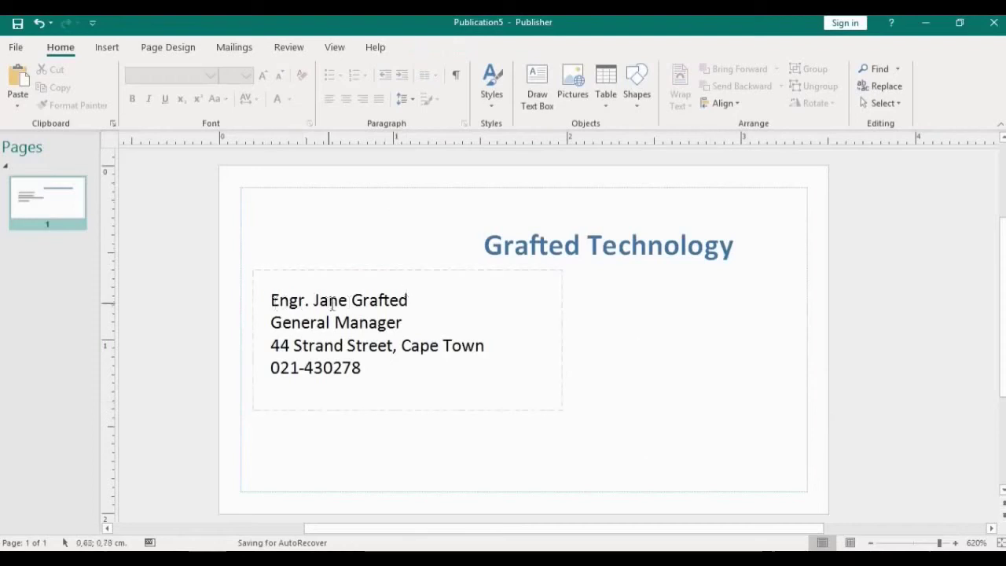
Extend the contact box downward and insert a blank line beneath the name.
left_click(270, 322)
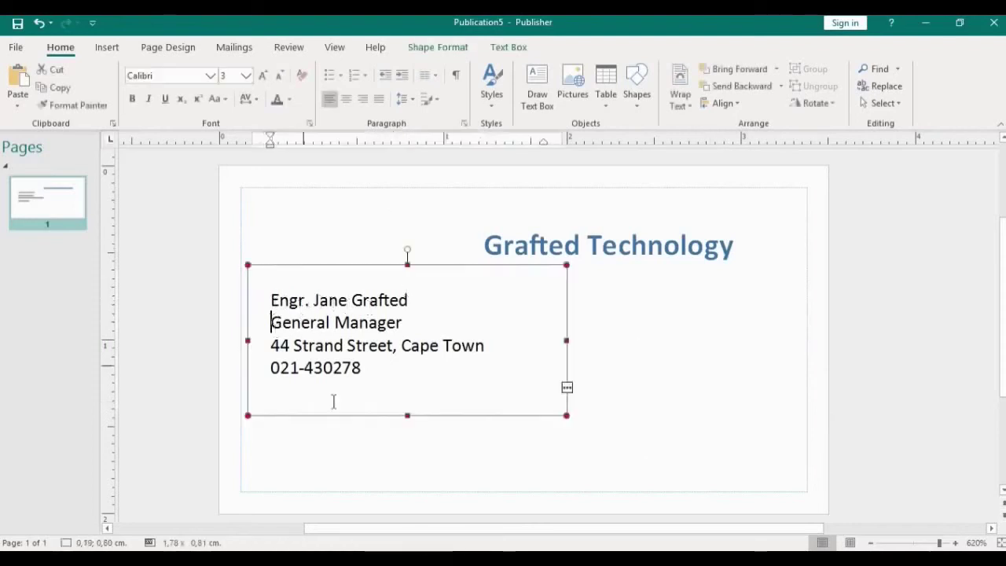
left_click_drag(407, 410, 413, 474)
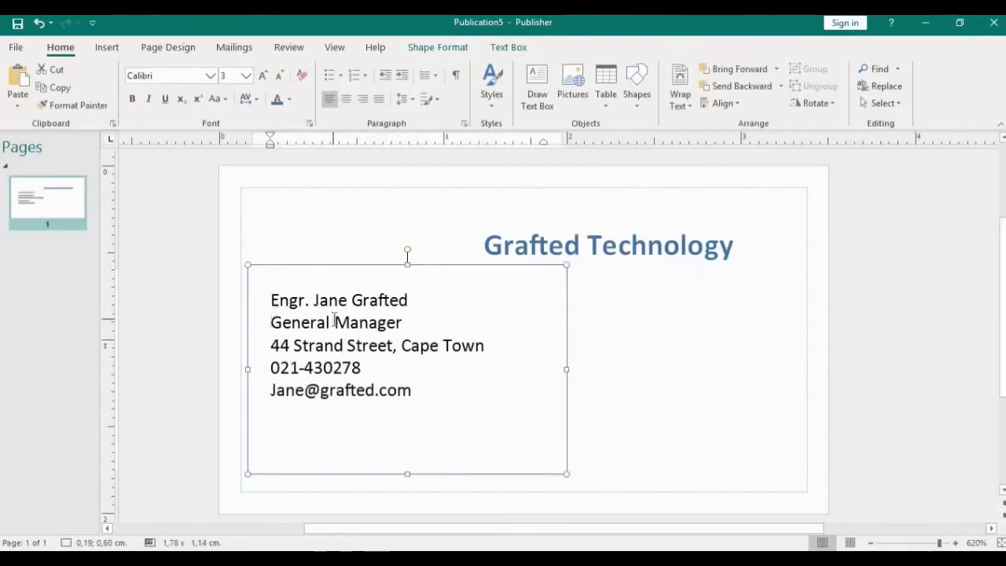
left_click(409, 300)
key("Return")
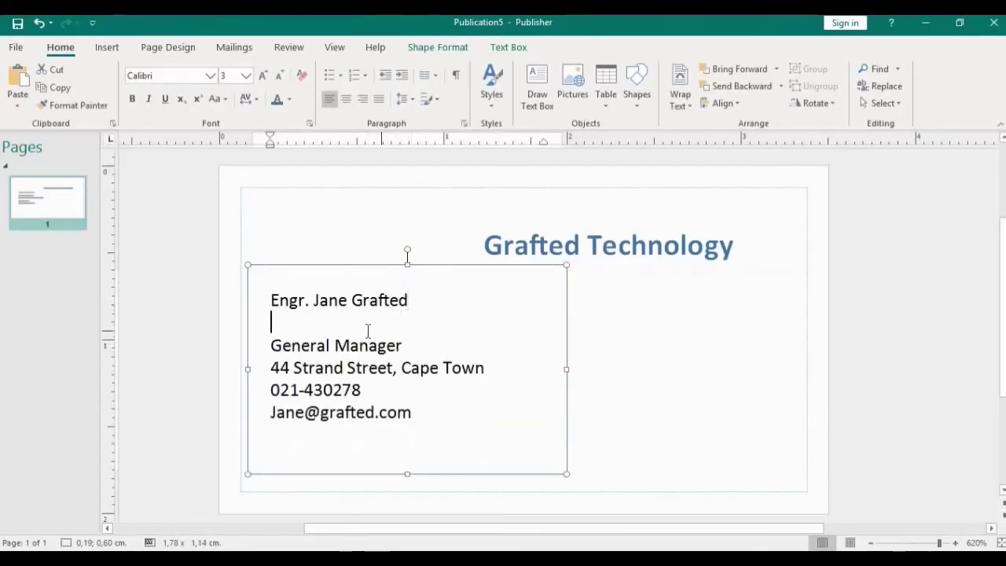
Draw a straight separator line under the name across the contact box.
left_click(108, 48)
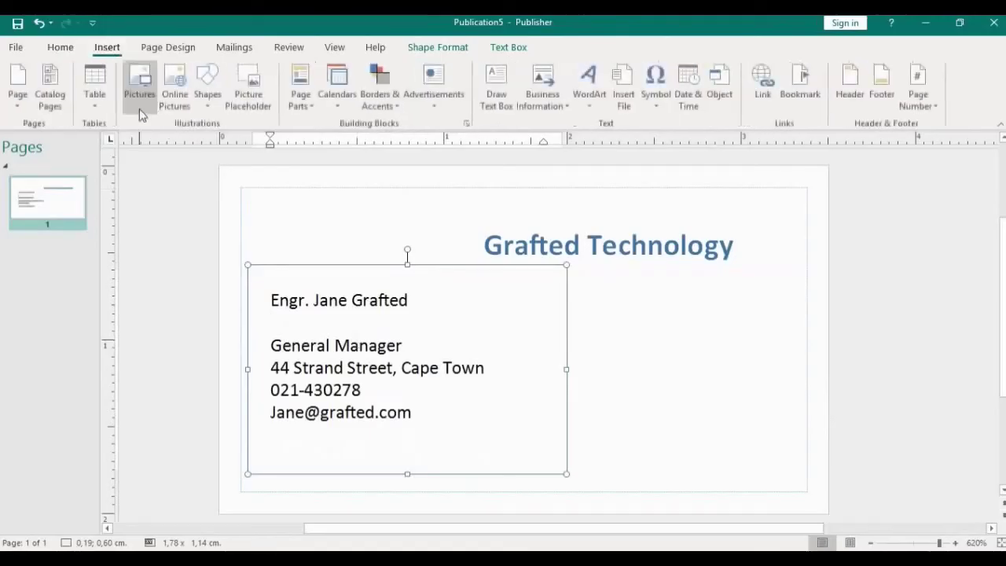
left_click(209, 110)
left_click(225, 143)
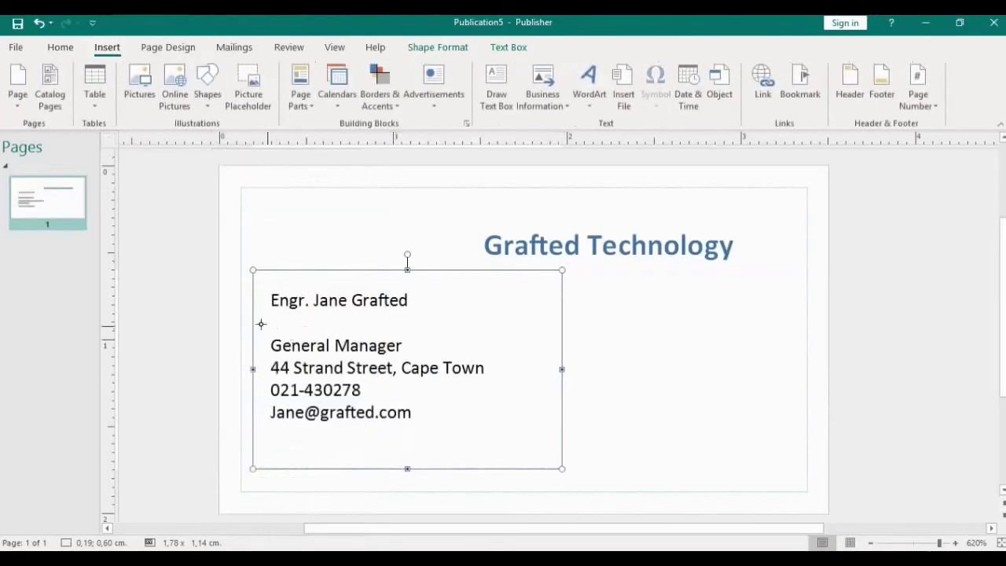
left_click_drag(303, 319, 532, 319)
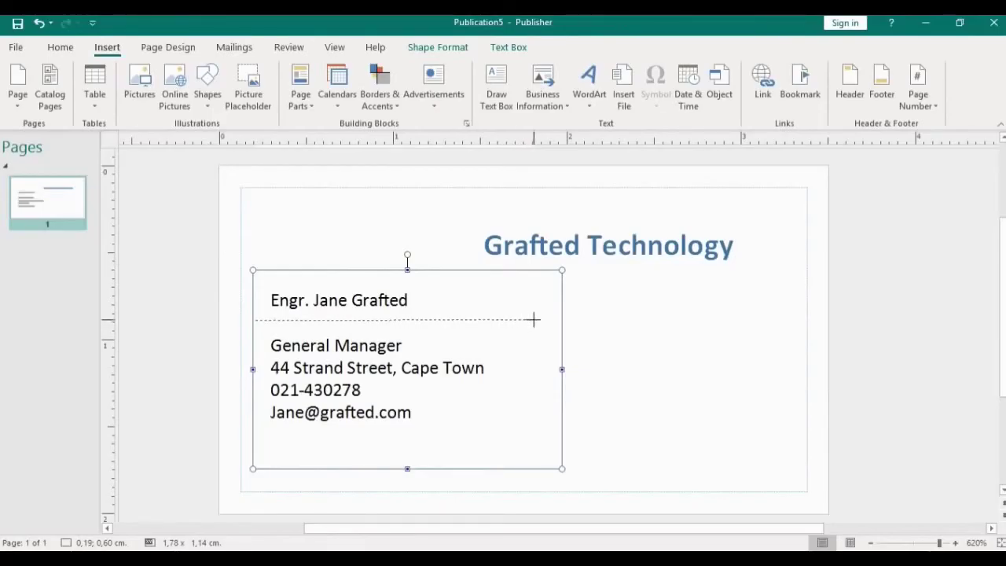
left_click_drag(535, 319, 545, 321)
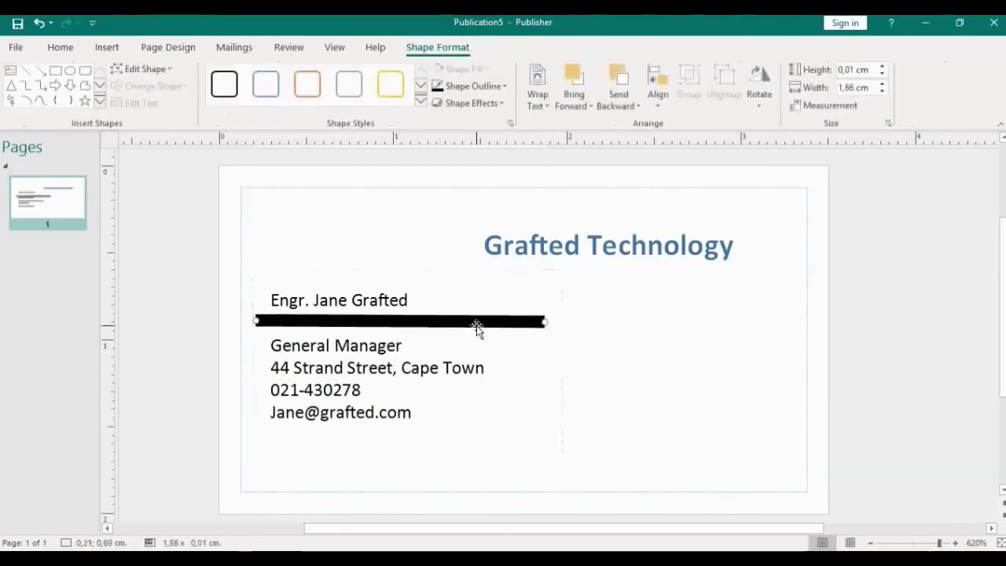
left_click(530, 369)
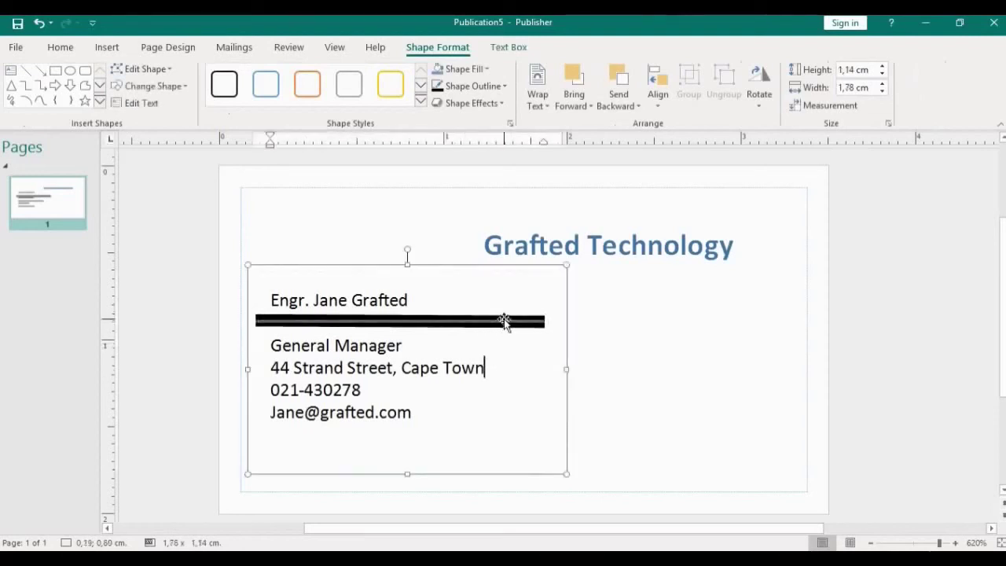
left_click(504, 322)
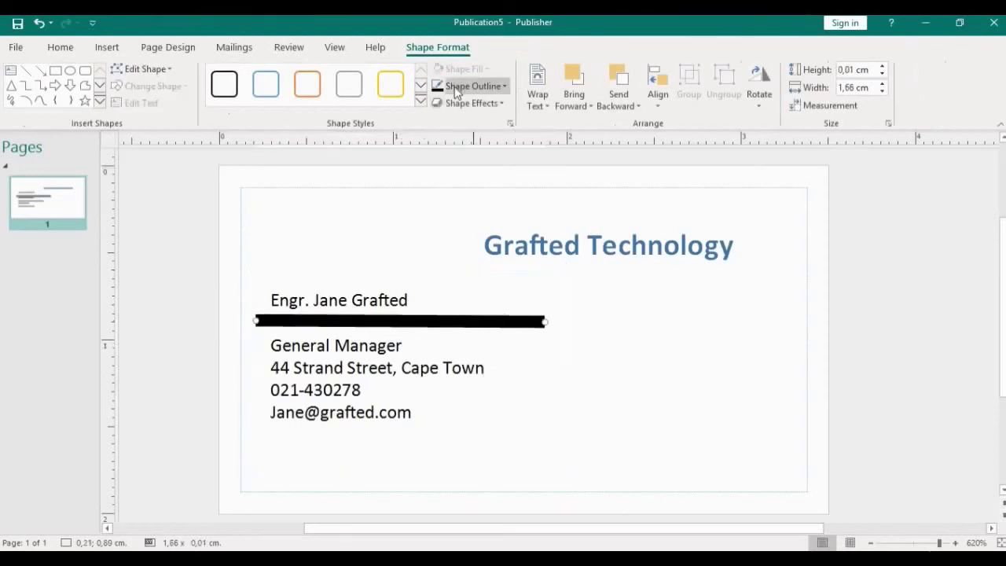
Give the separator line a 1 pt outline weight and level its end points.
left_click(503, 92)
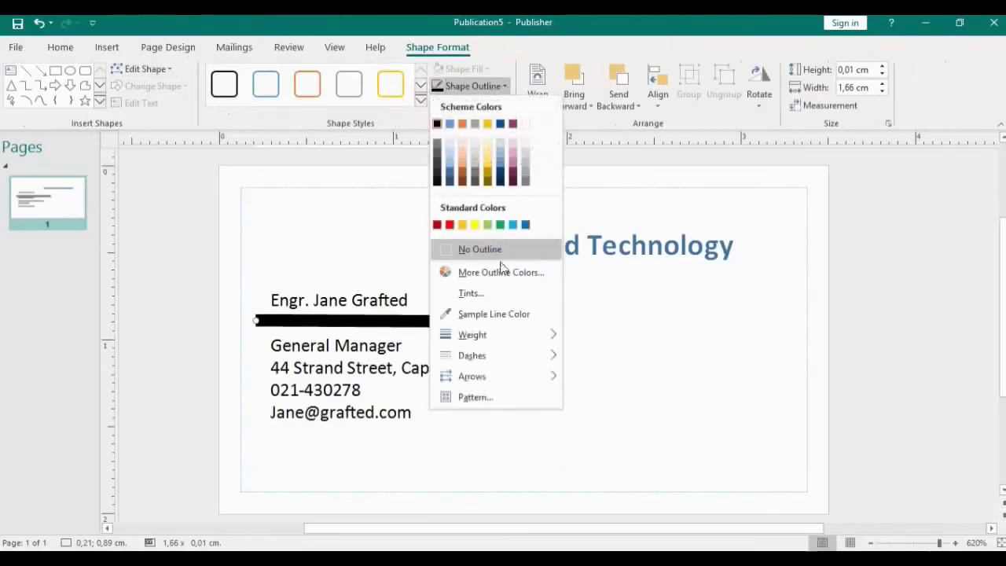
mouse_move(555, 338)
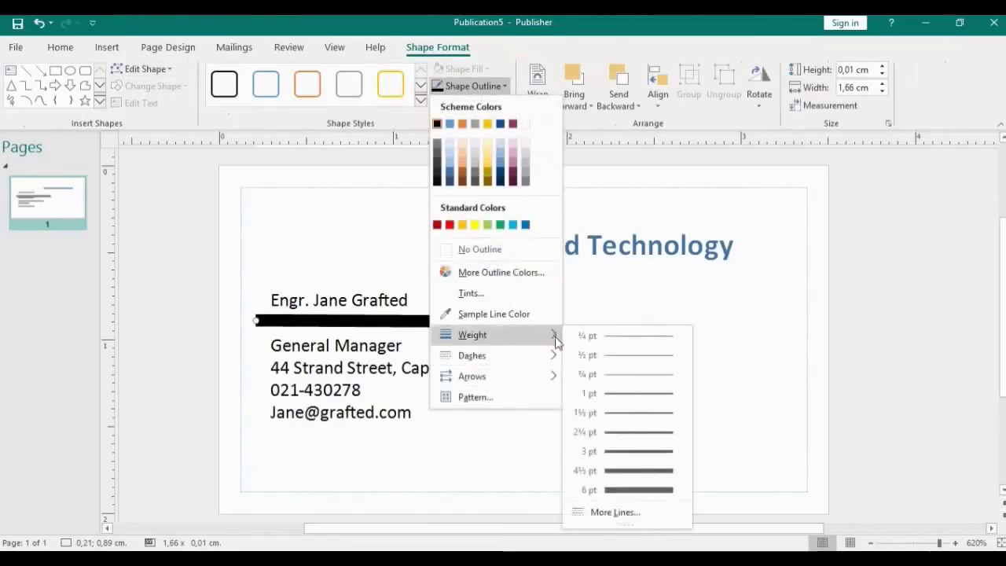
left_click(628, 391)
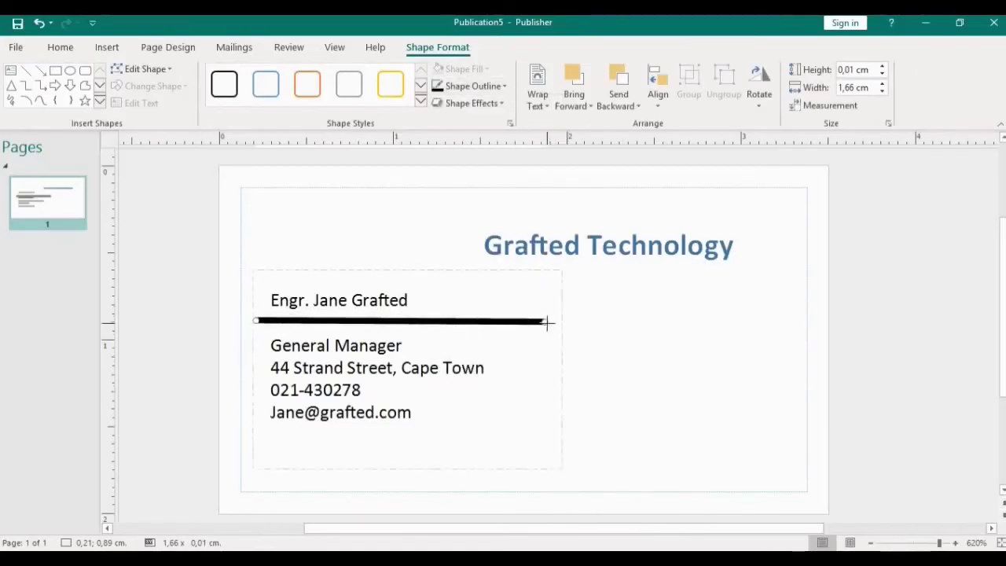
left_click_drag(547, 321, 544, 318)
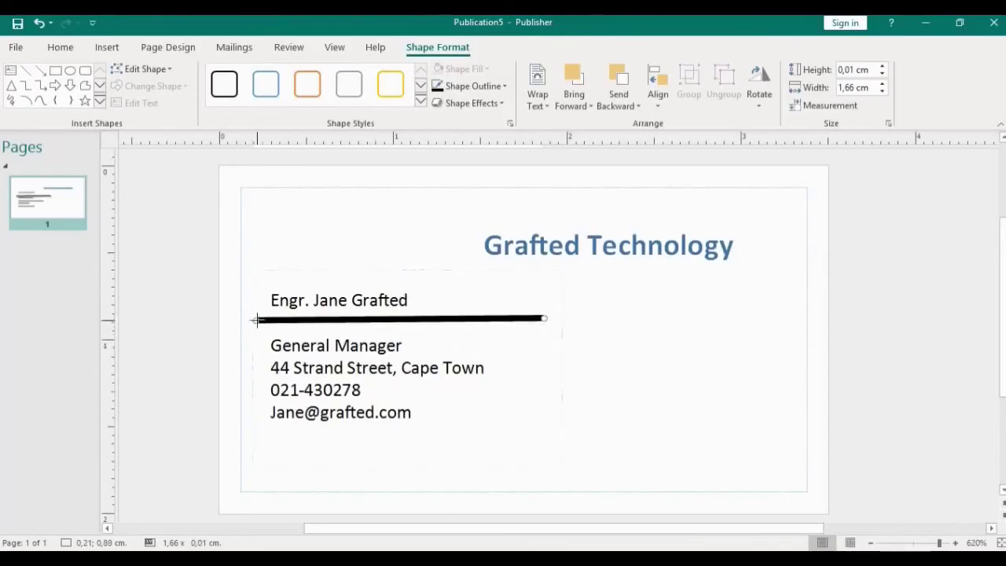
left_click_drag(255, 319, 253, 317)
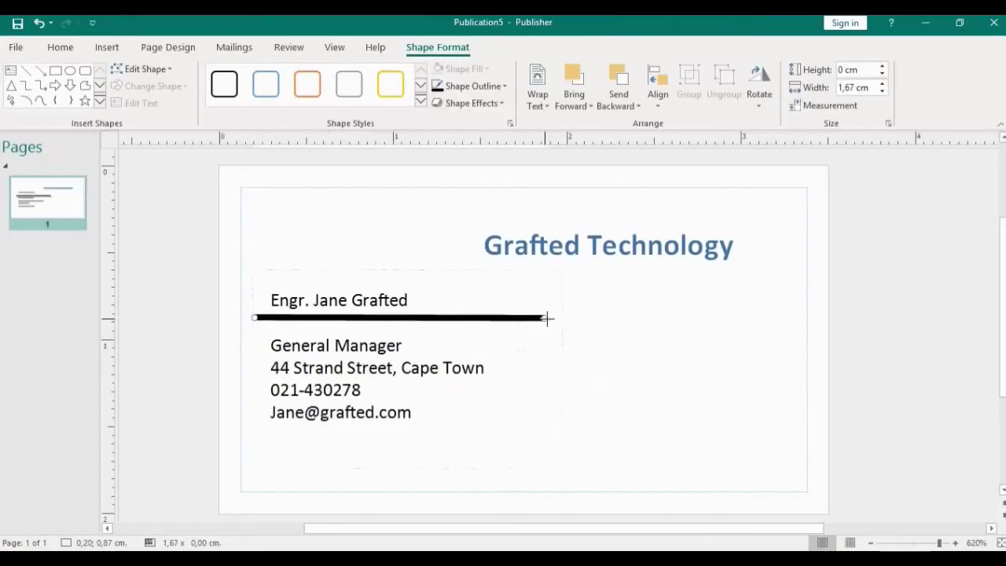
left_click_drag(548, 318, 547, 317)
left_click(529, 366)
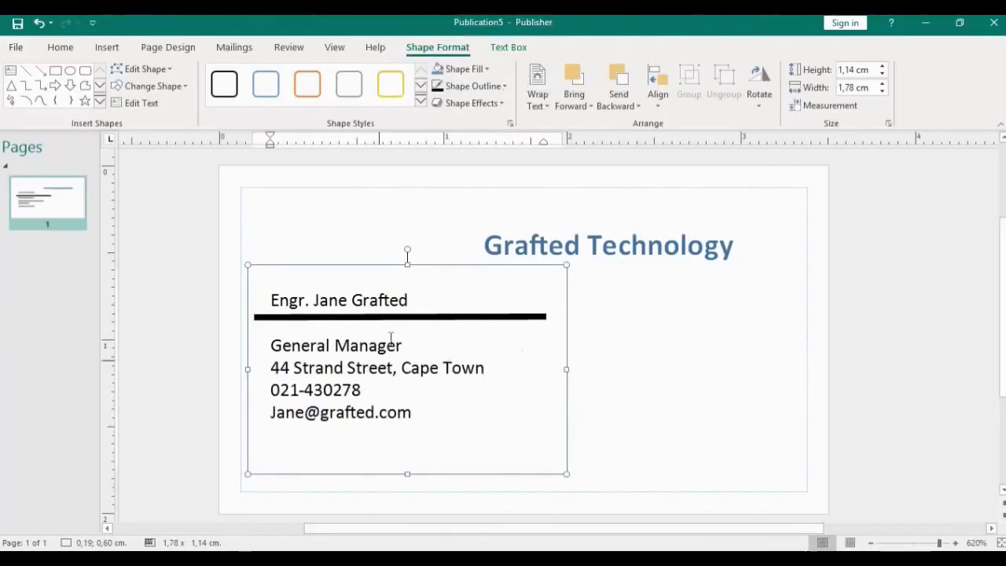
left_click(269, 343)
left_click(802, 427)
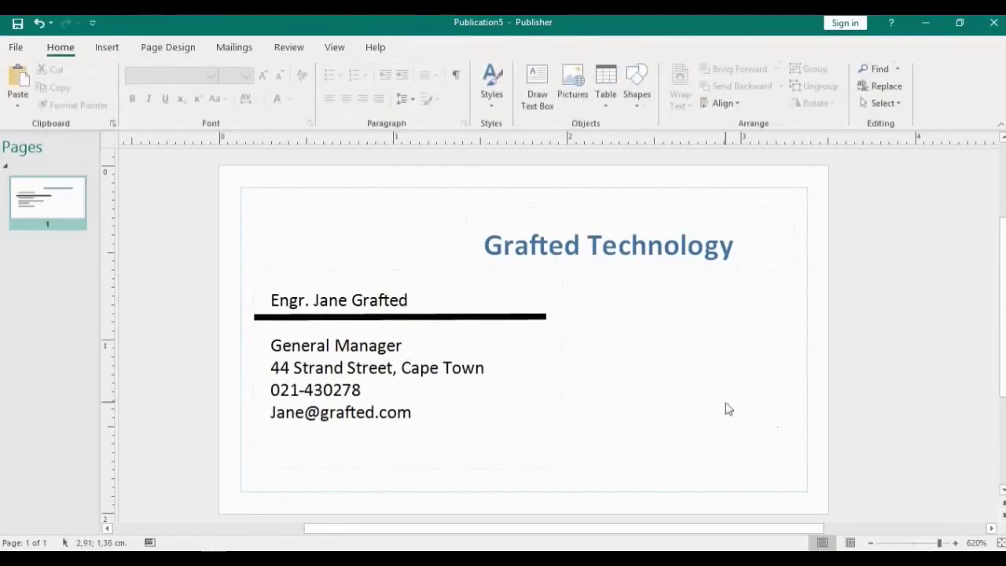
left_click(407, 413)
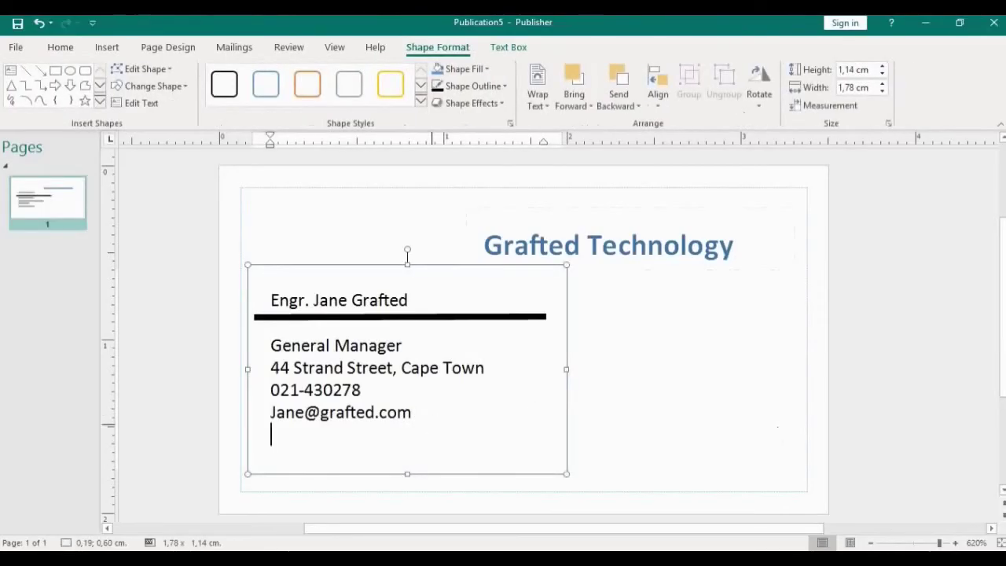
type("www.graft")
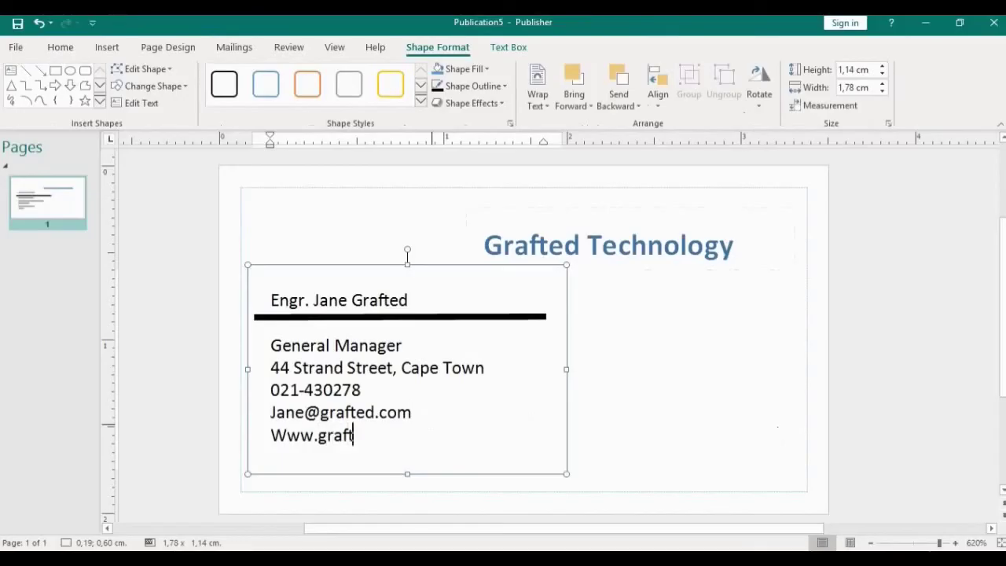
type("edte")
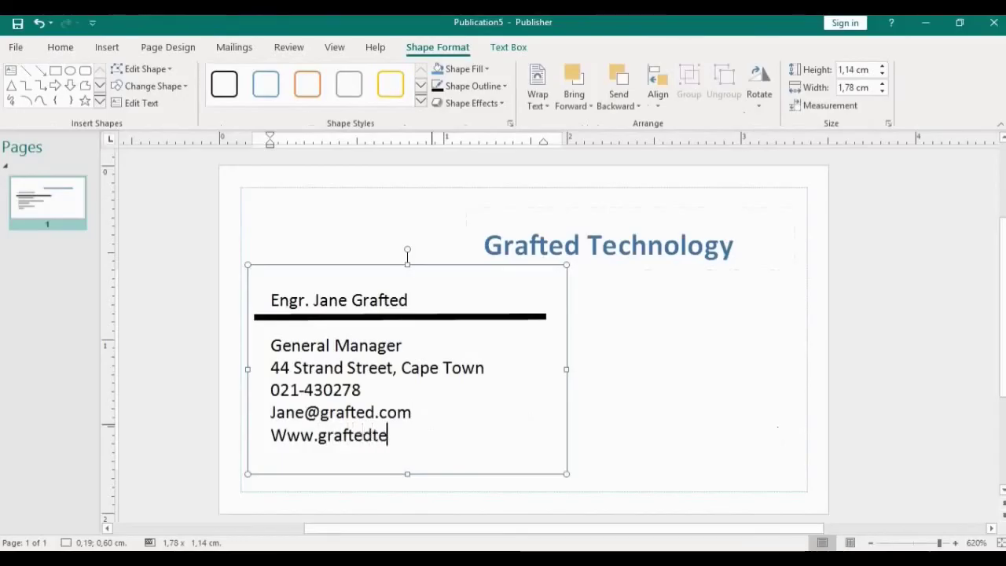
type("chnology.com")
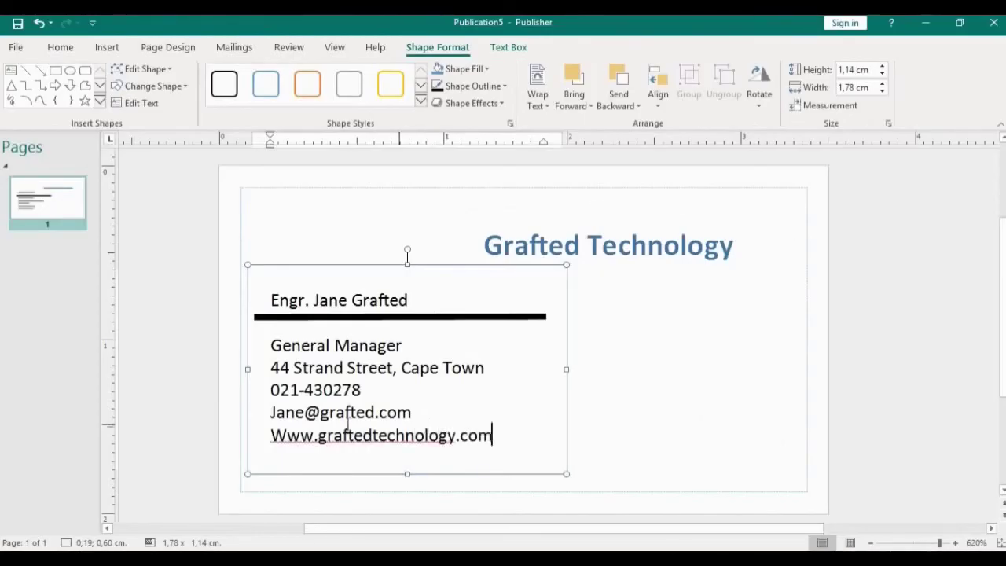
left_click(286, 435)
key("BackSpace")
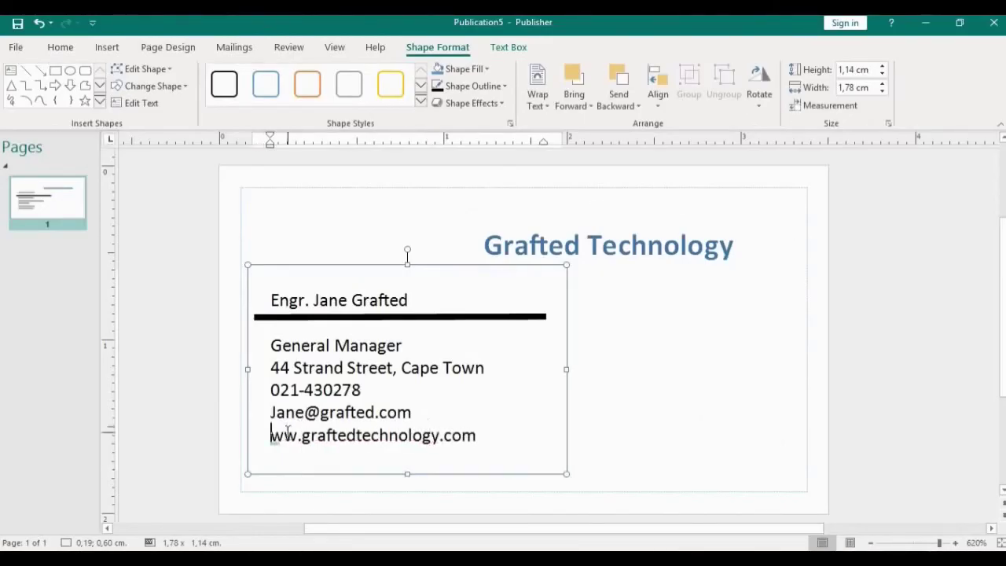
type("w")
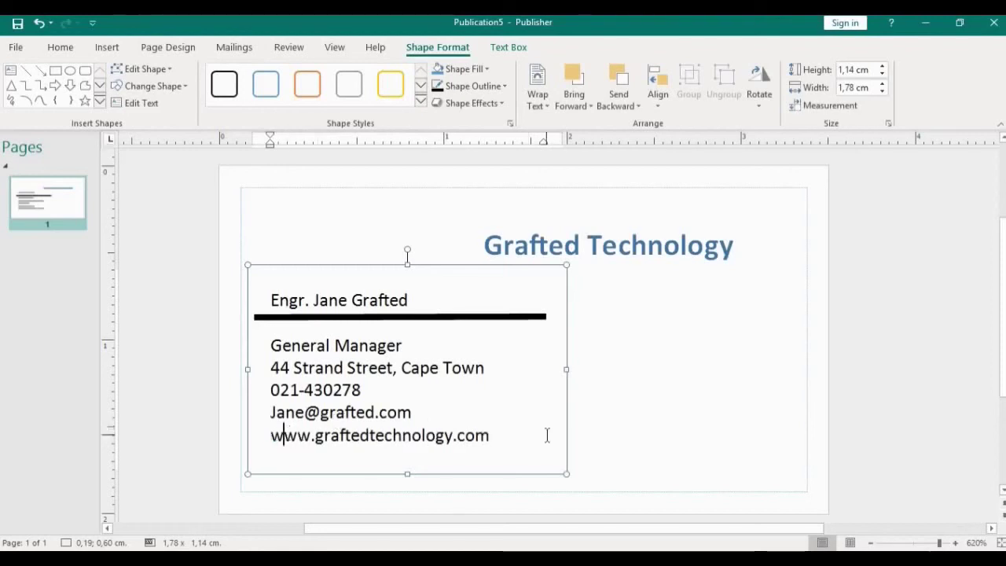
left_click(653, 244)
left_click(676, 209)
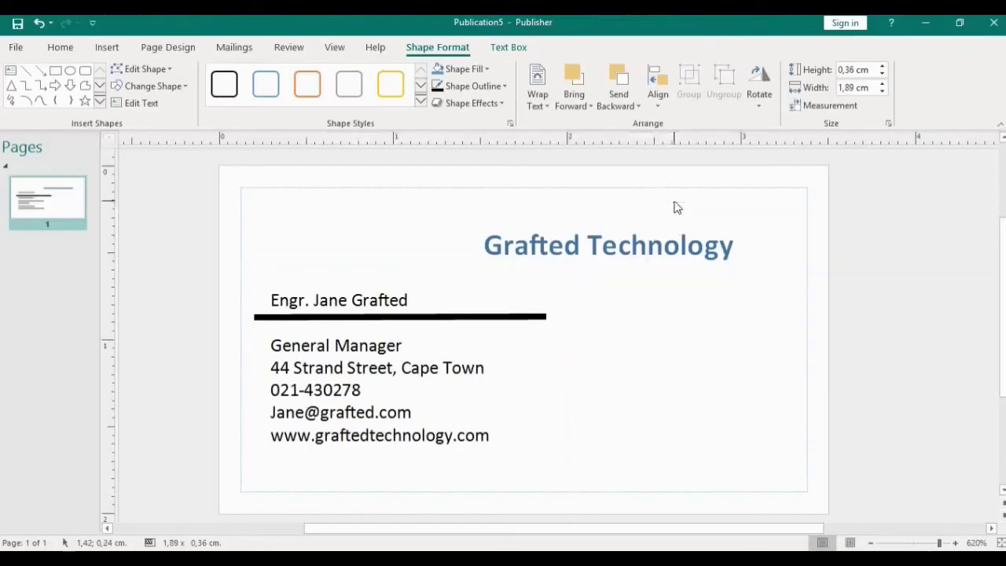
left_click(673, 247)
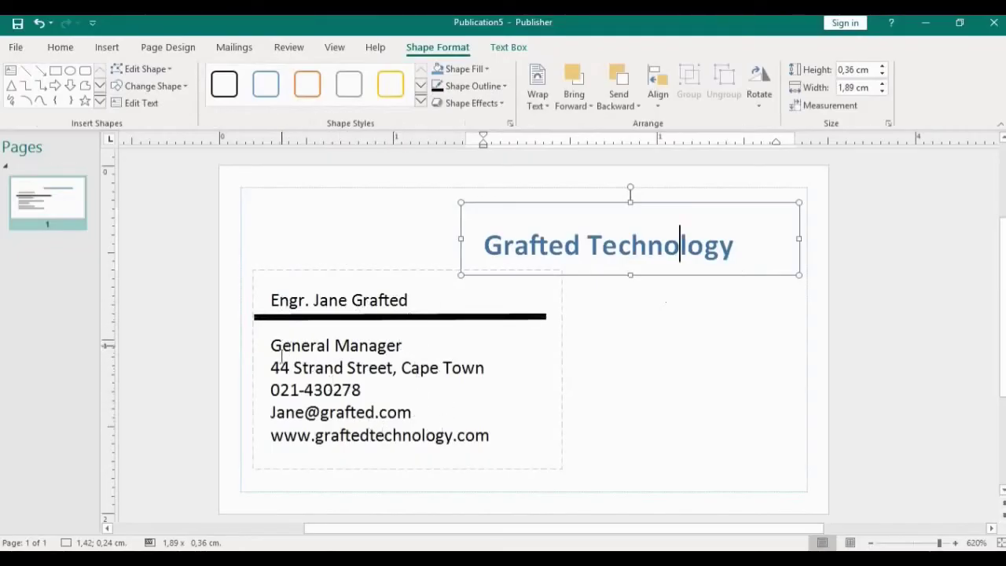
left_click_drag(377, 346, 351, 346)
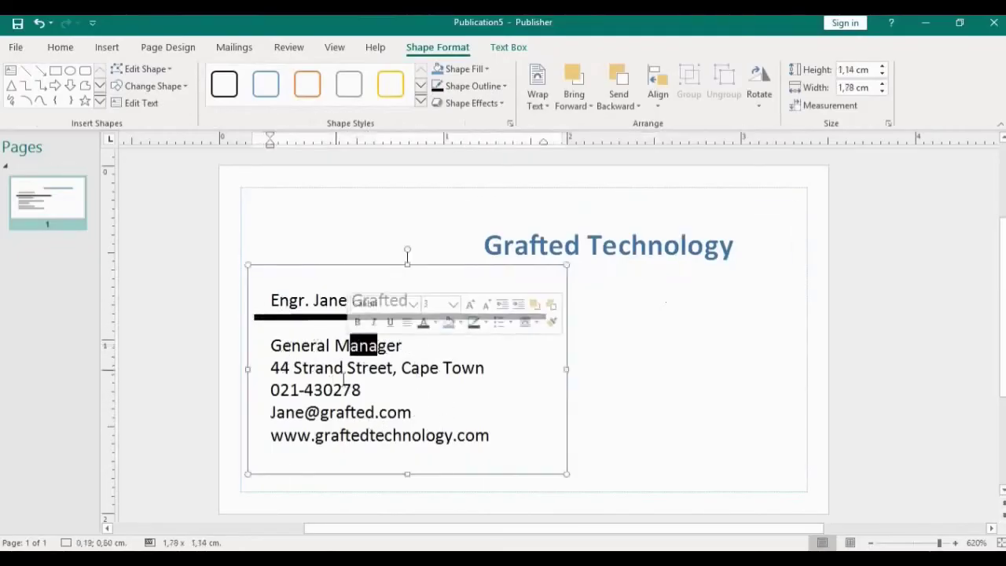
left_click(308, 370)
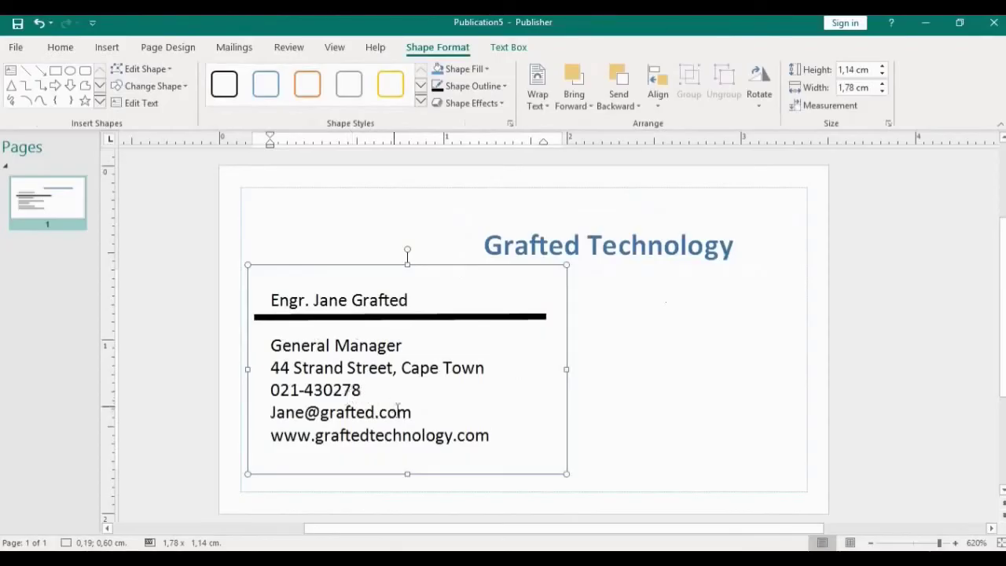
left_click(653, 454)
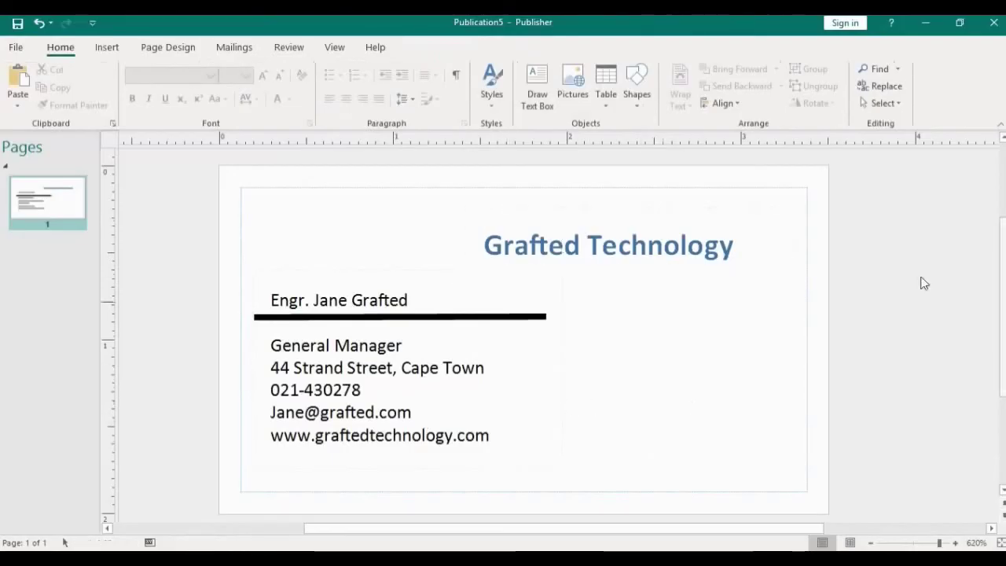
Open File > Print to preview 18 card copies on one sheet.
left_click(19, 50)
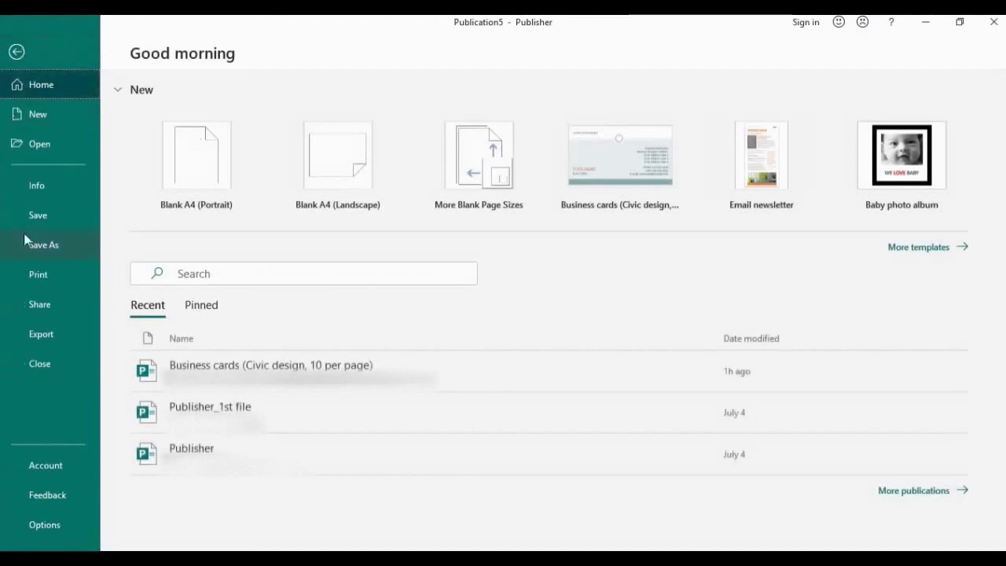
left_click(39, 274)
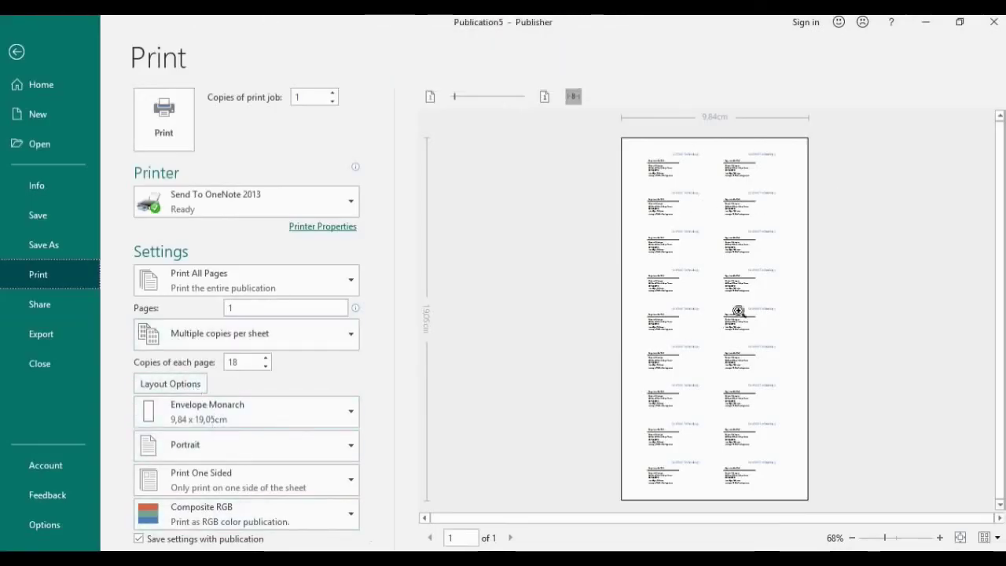
In Layout Options, set the side margin to 0,75 cm and the top margin to 0,5 cm.
left_click(164, 389)
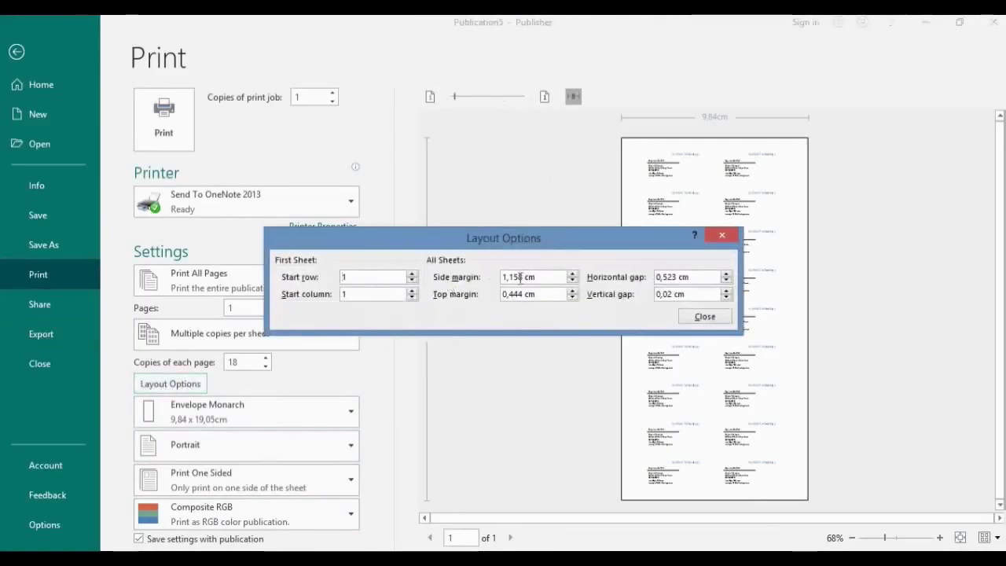
left_click_drag(540, 279, 510, 279)
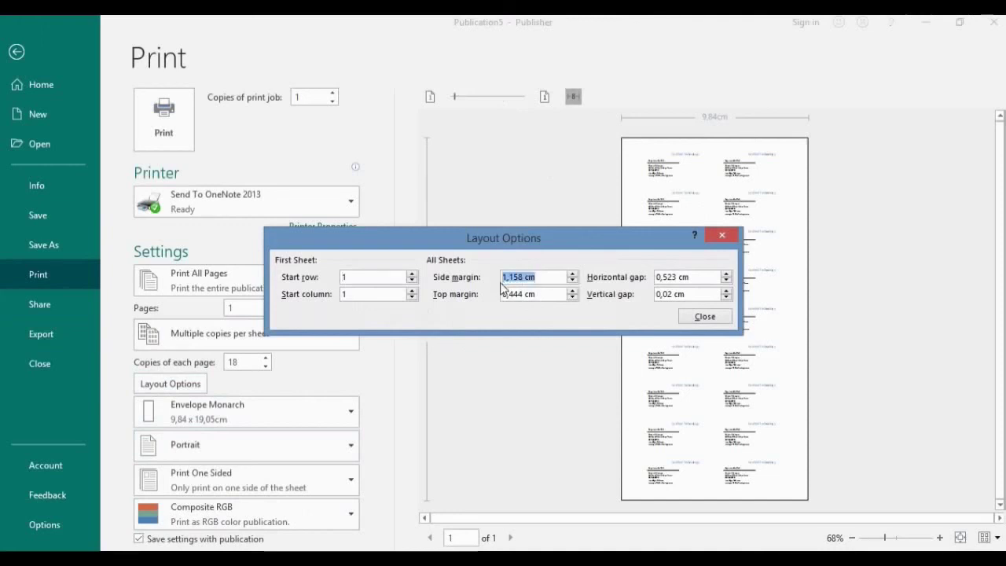
type("0,75")
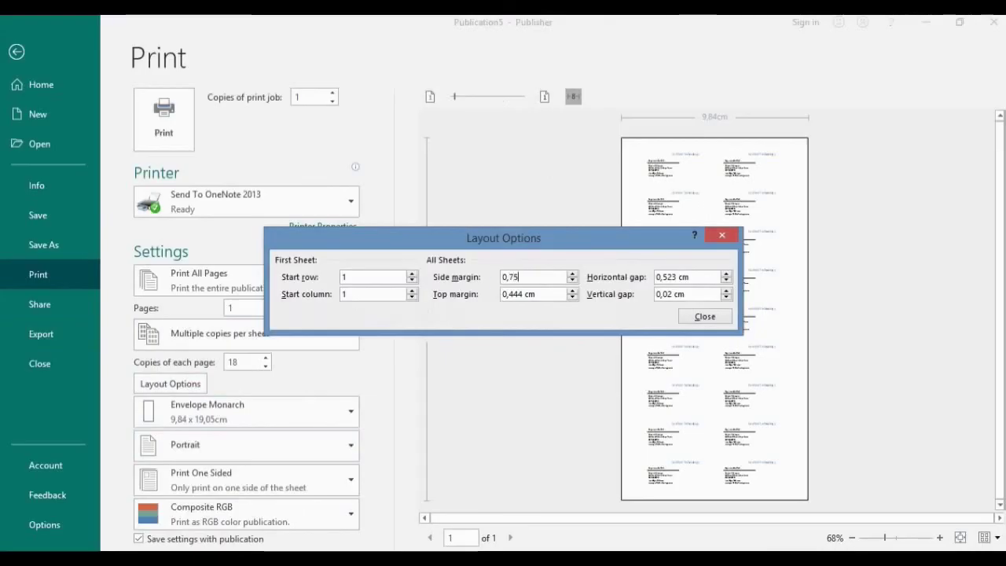
left_click(505, 292)
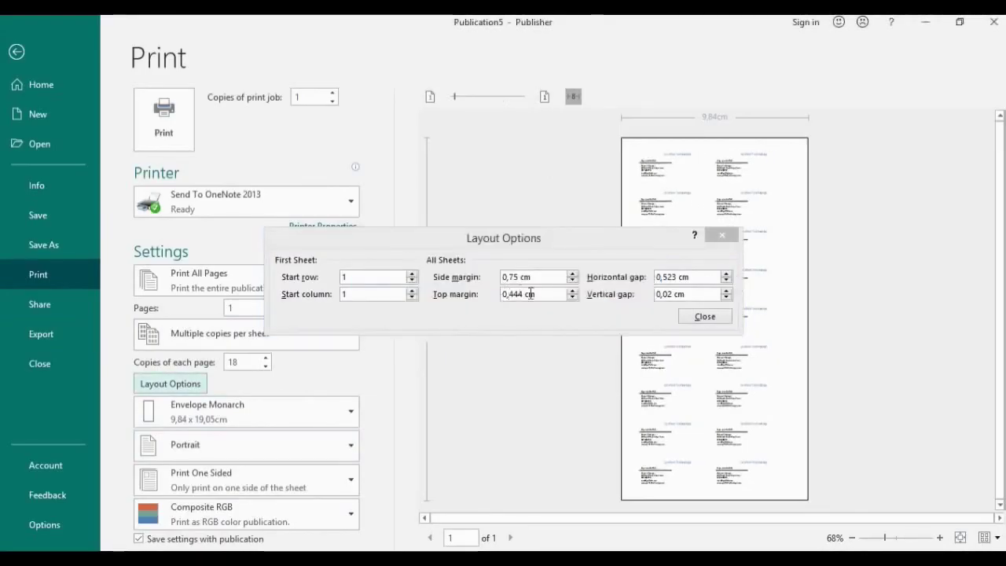
left_click(541, 294)
left_click_drag(541, 294, 496, 297)
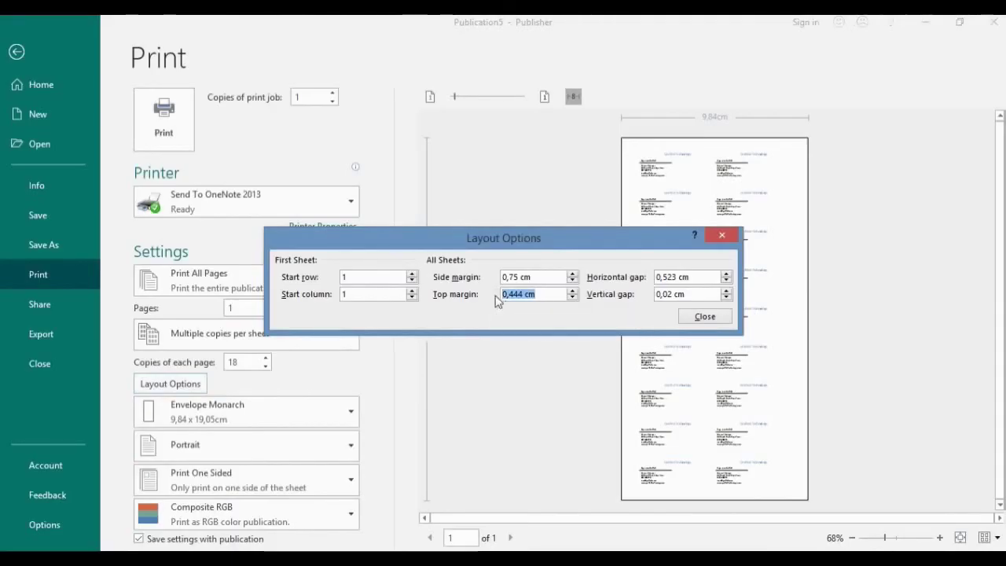
type("0,5")
key("Return")
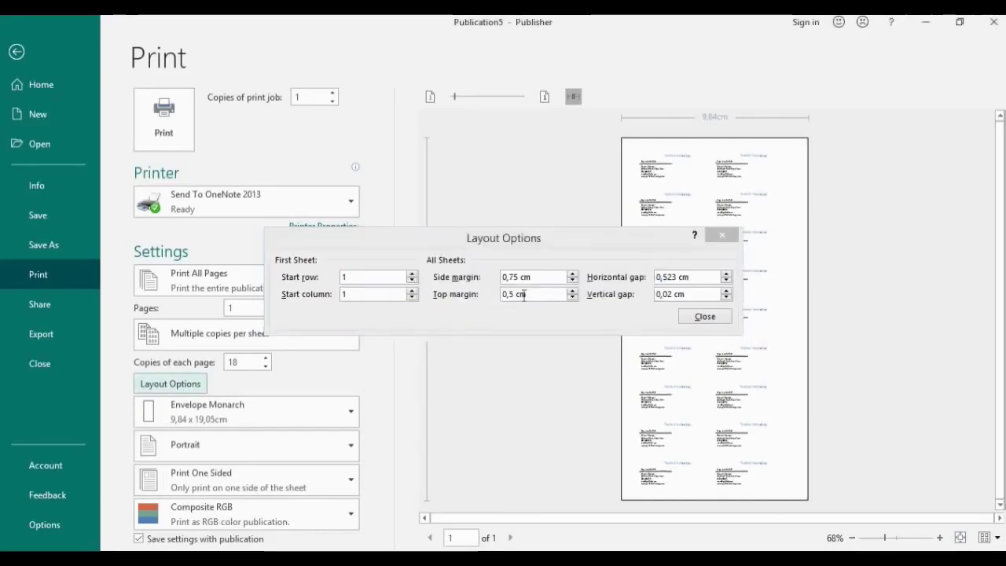
Set both the horizontal and vertical gaps between cards to 0 cm.
left_click(685, 276)
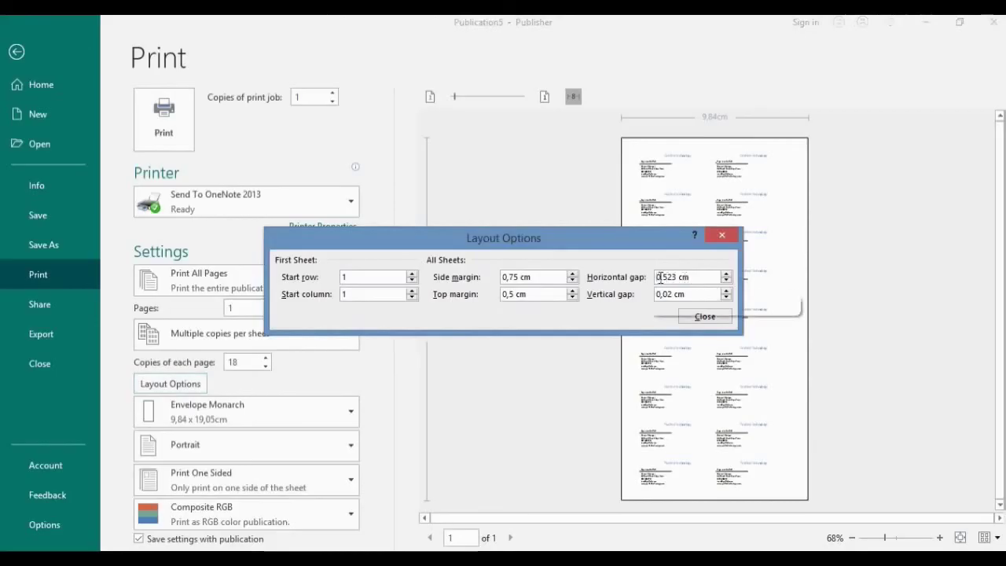
left_click_drag(688, 276, 664, 277)
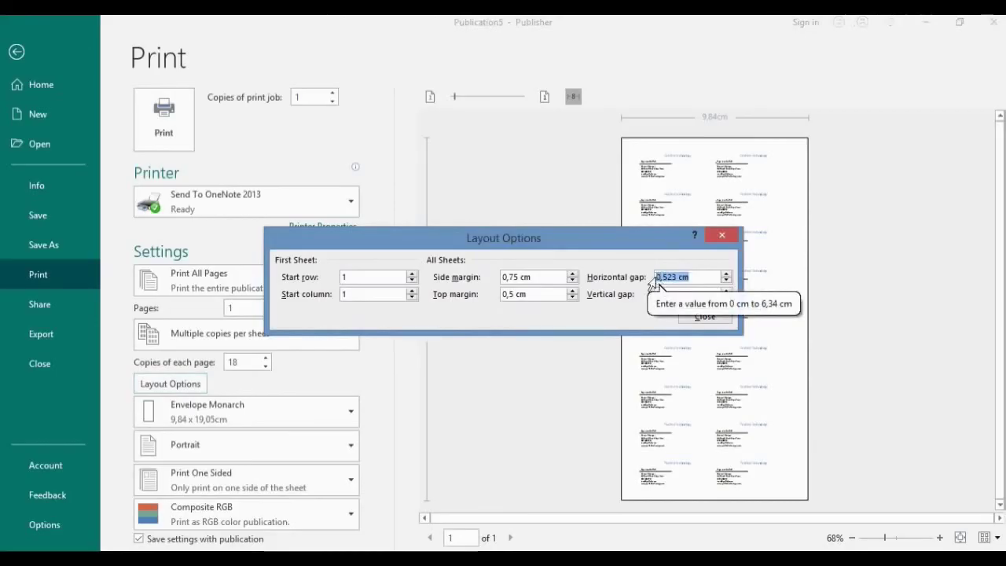
type("0")
left_click(689, 293)
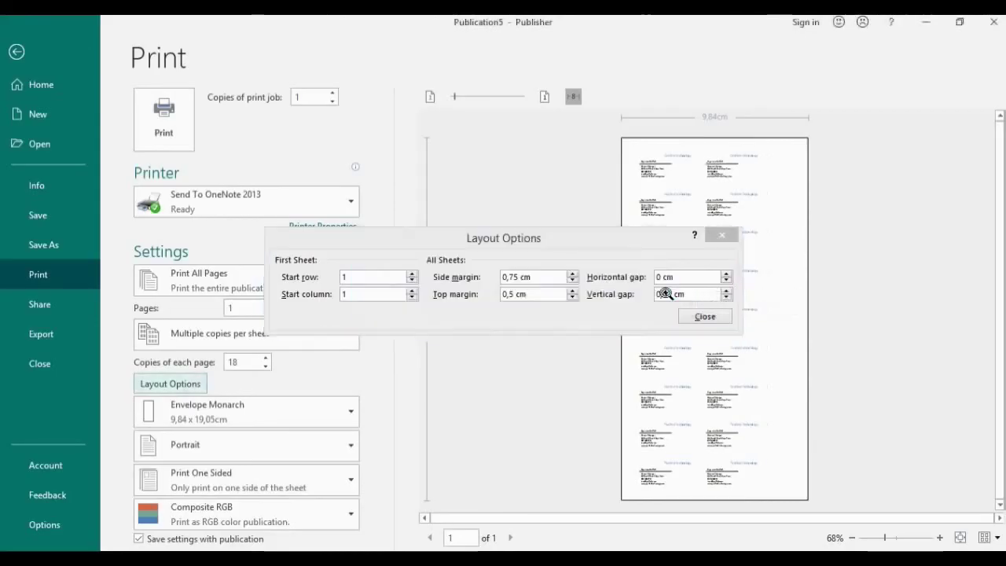
left_click_drag(658, 294, 660, 294)
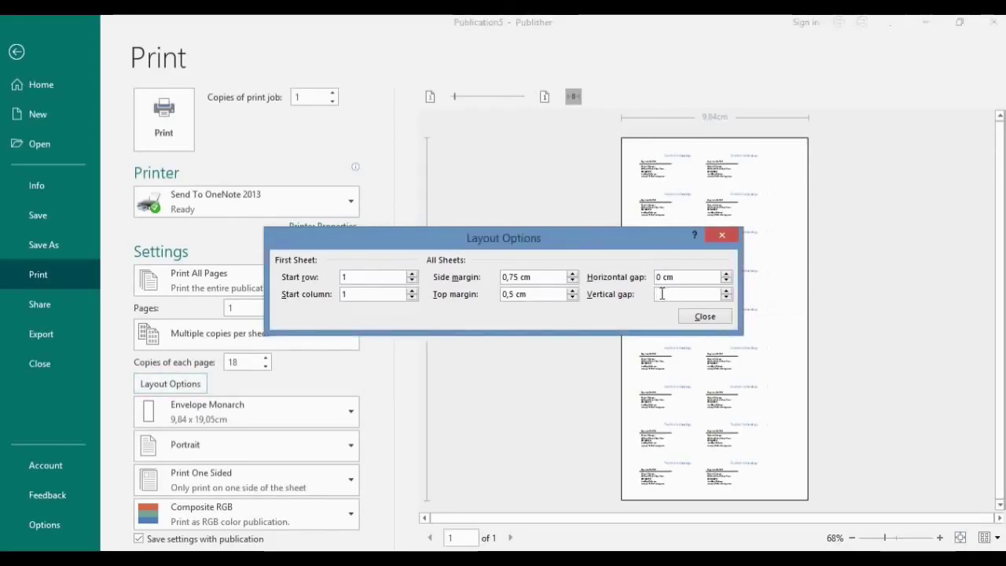
left_click(583, 367)
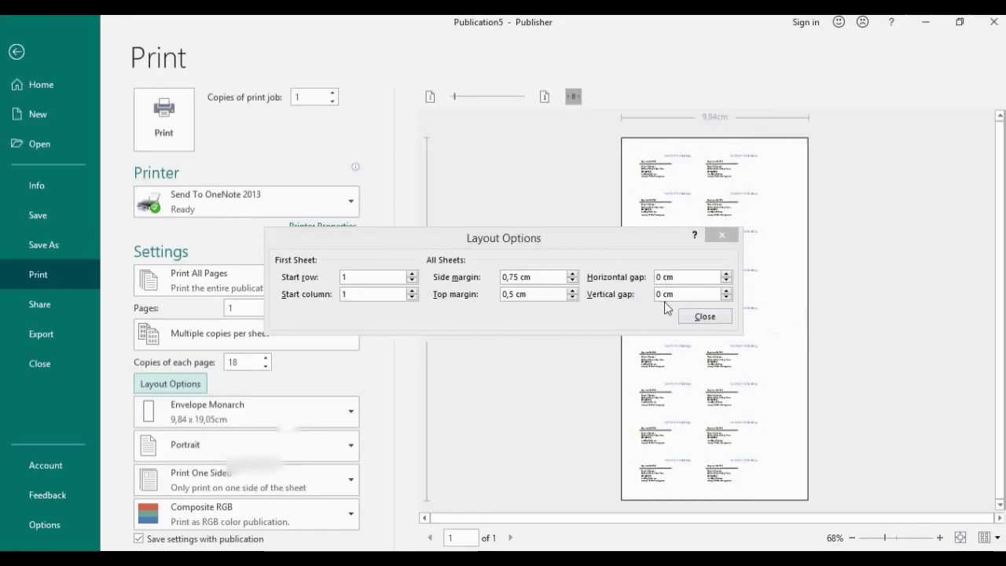
Close Layout Options, return to the document, and reopen the File > Print preview.
left_click(721, 235)
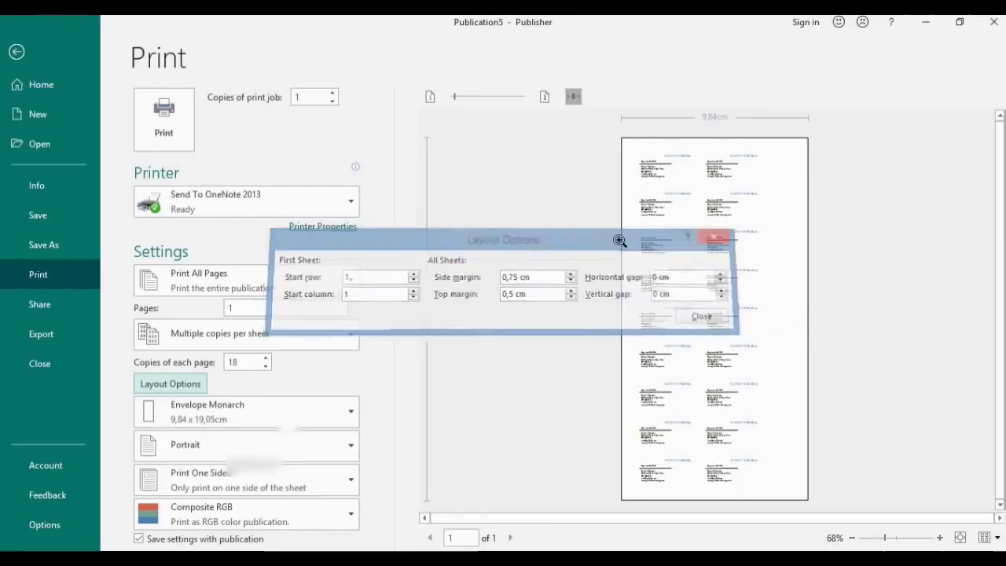
left_click(22, 50)
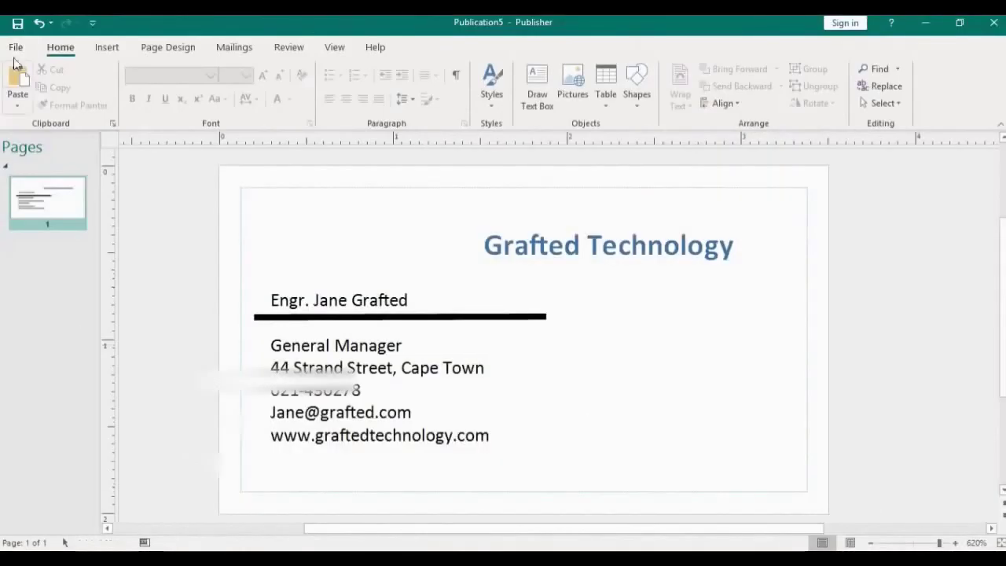
left_click(18, 51)
left_click(50, 273)
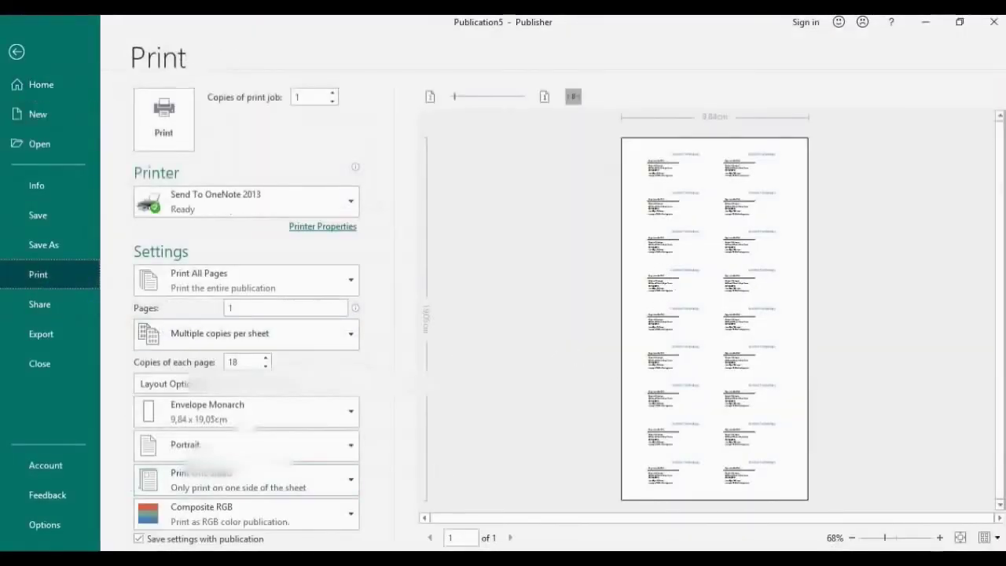
Reopen Layout Options, showing 1,158 cm side and 0,444 cm top margins, then close it again.
left_click(166, 385)
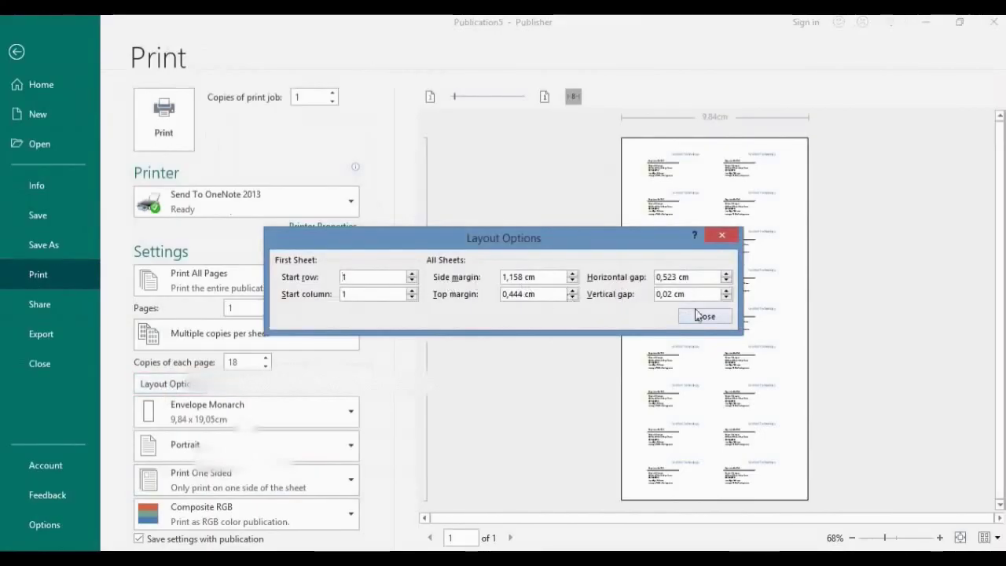
left_click(699, 317)
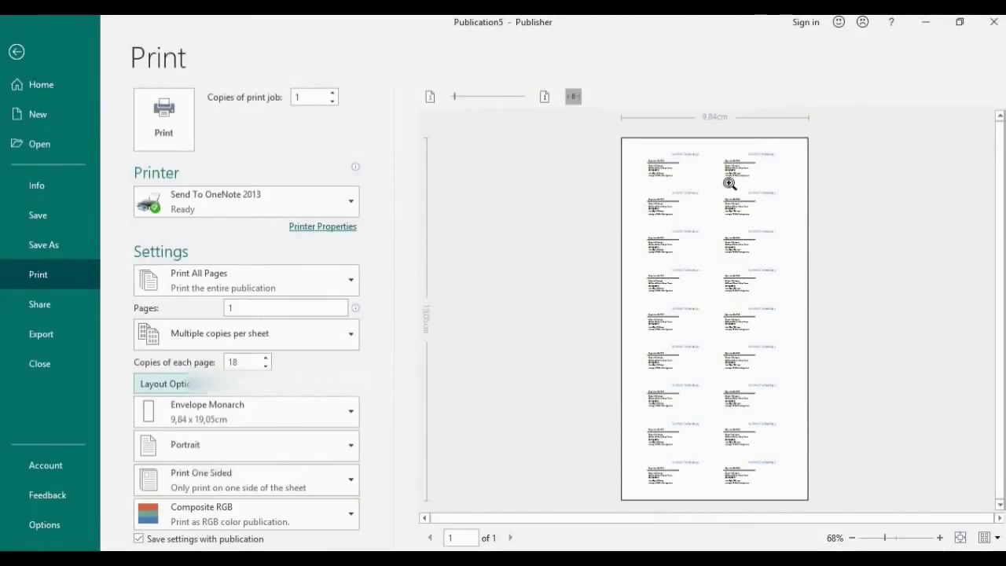
left_click(154, 388)
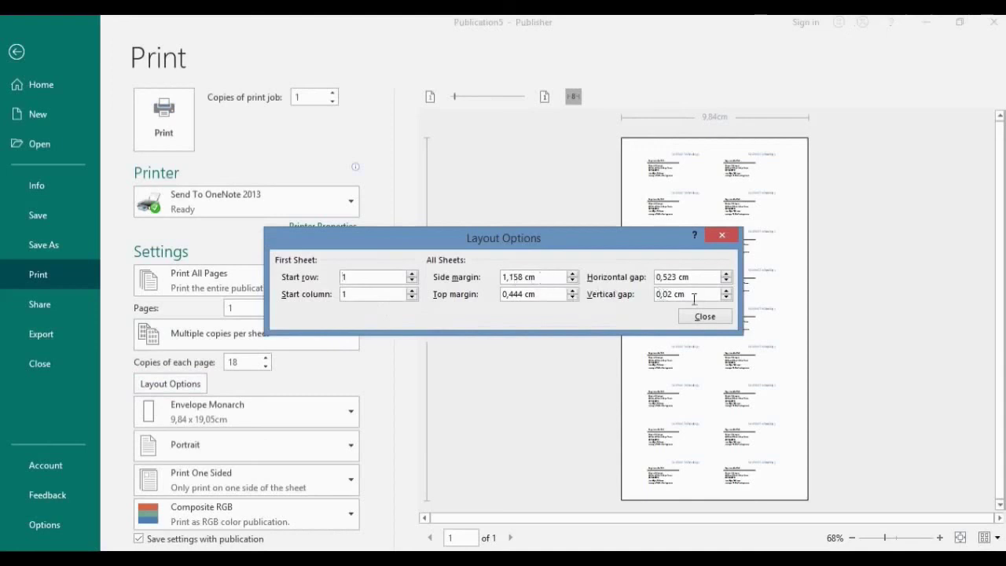
left_click(723, 235)
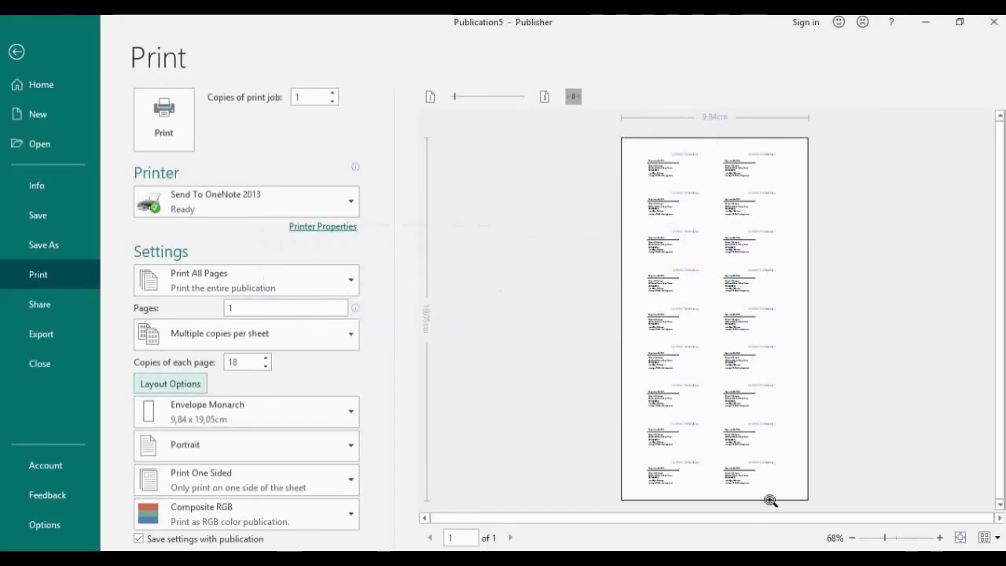
Zoom the sheet preview to 100% and scroll through the tiled Grafted Technology cards.
left_click(792, 327)
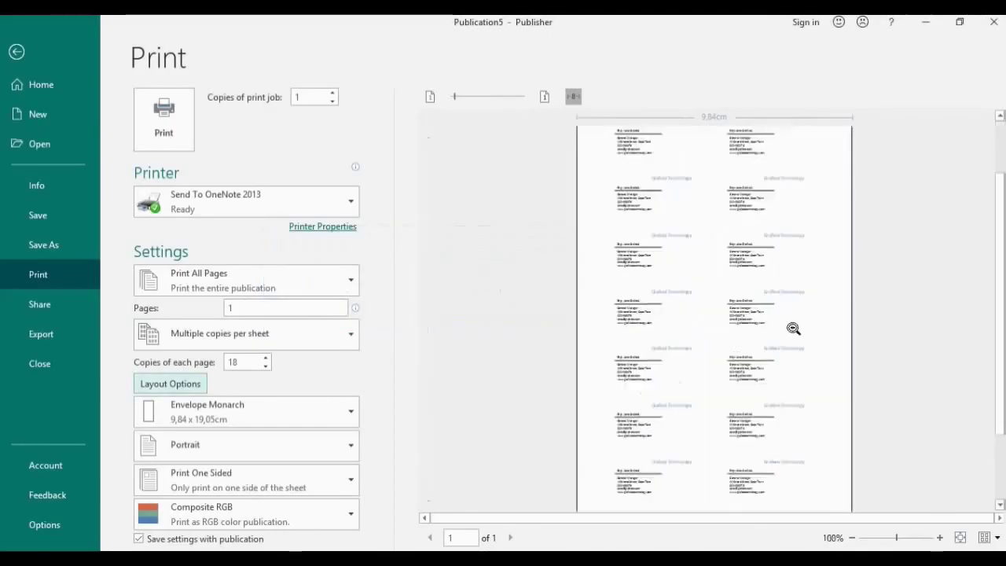
left_click_drag(1002, 306, 1001, 220)
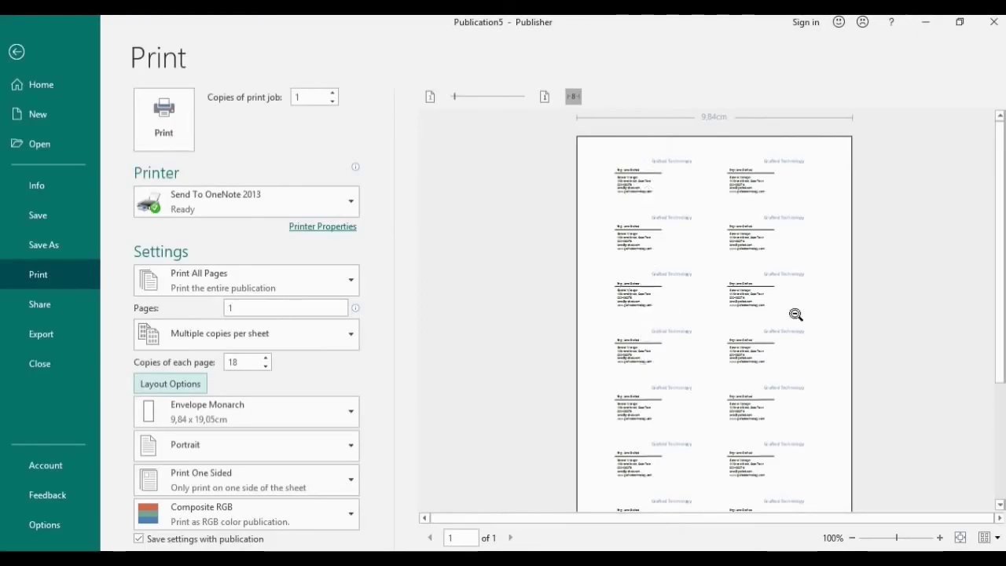
left_click_drag(1001, 353, 1001, 473)
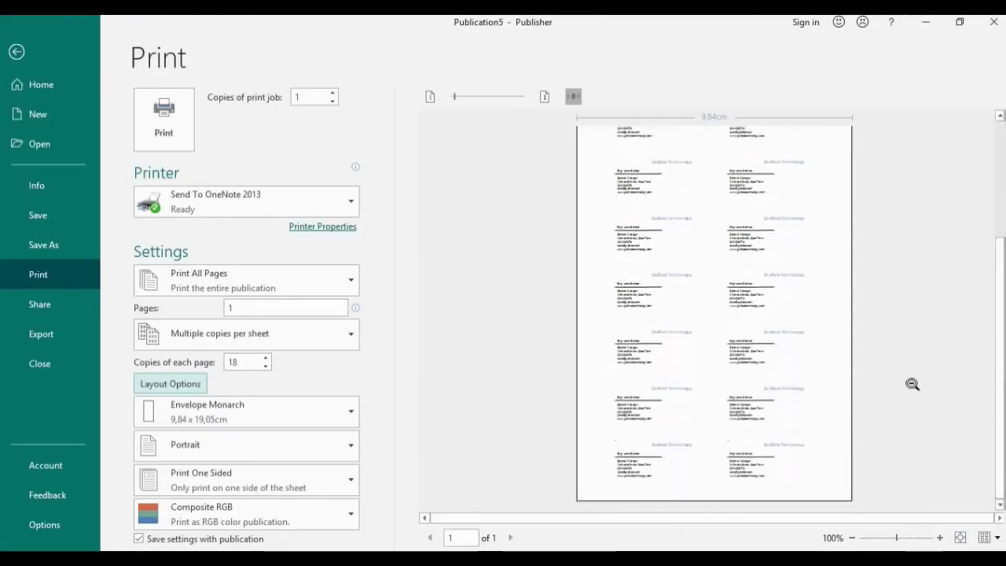